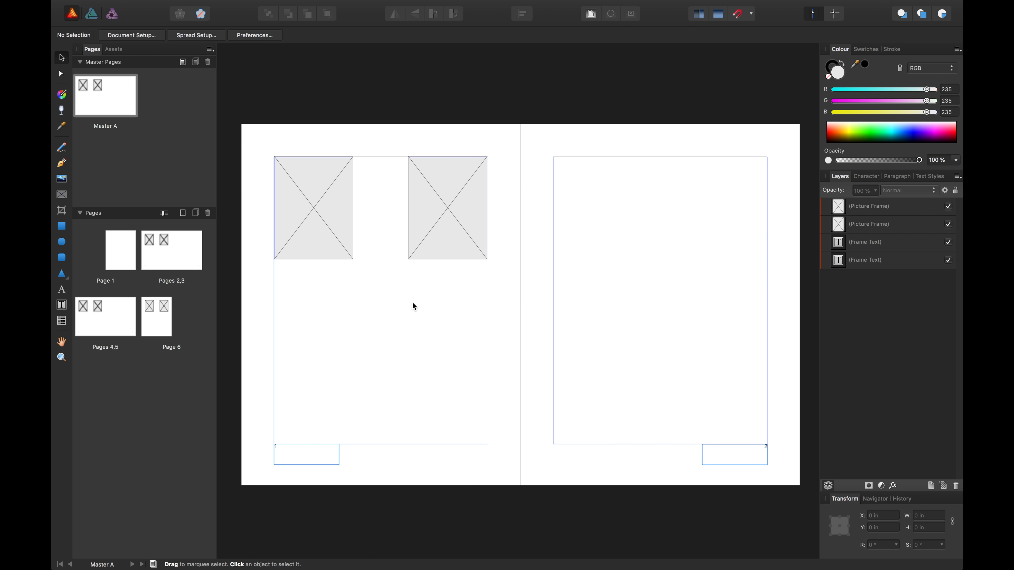
# Step: Duplicate the second picture frame onto the right page of Master A and enlarge the copy to cover the entire page
pyautogui.click(422, 237)
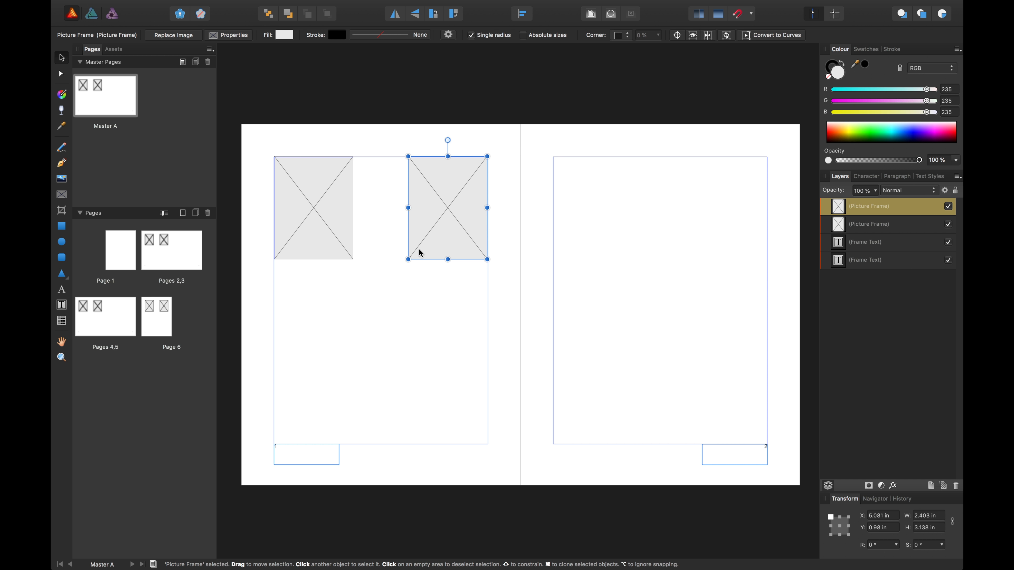
pyautogui.moveTo(419, 253); pyautogui.dragTo(564, 251)
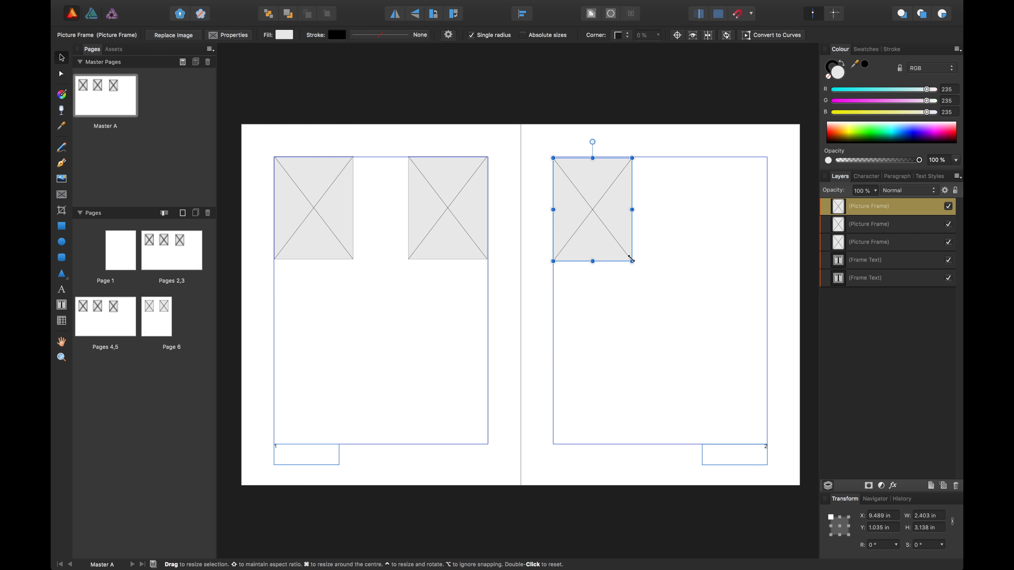
pyautogui.moveTo(631, 260); pyautogui.dragTo(800, 485)
pyautogui.moveTo(553, 158); pyautogui.dragTo(518, 124)
pyautogui.click(551, 94)
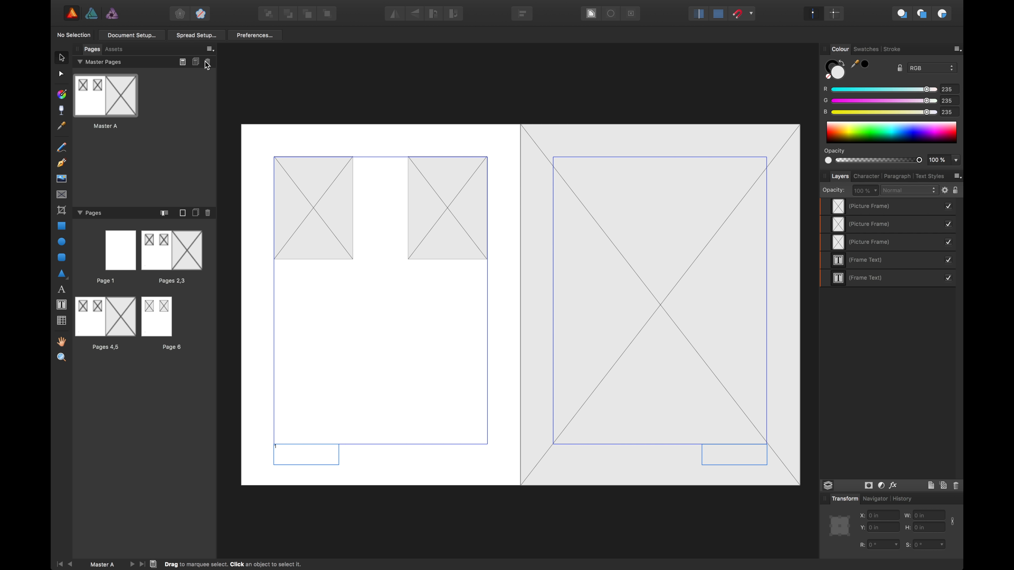
# Step: Load all three JPG photos from the Affinity Publisher Working With Images folder for placing
pyautogui.click(273, 200)
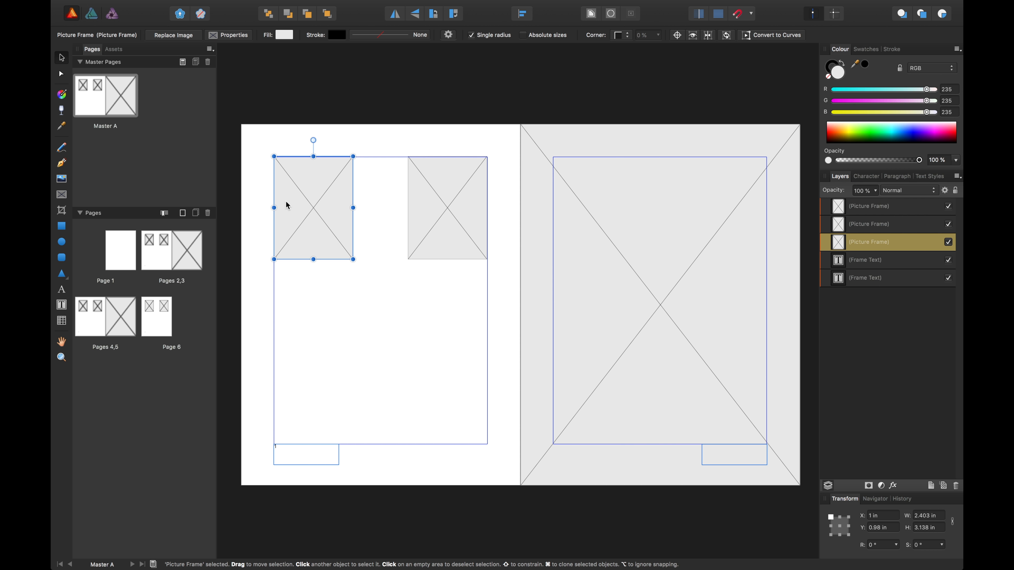
pyautogui.click(62, 180)
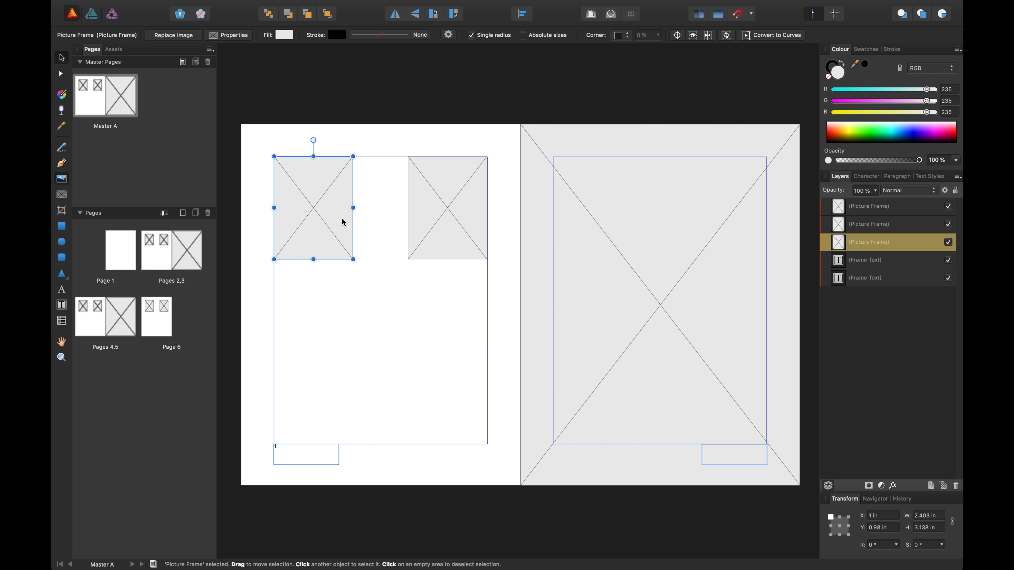
pyautogui.click(469, 46)
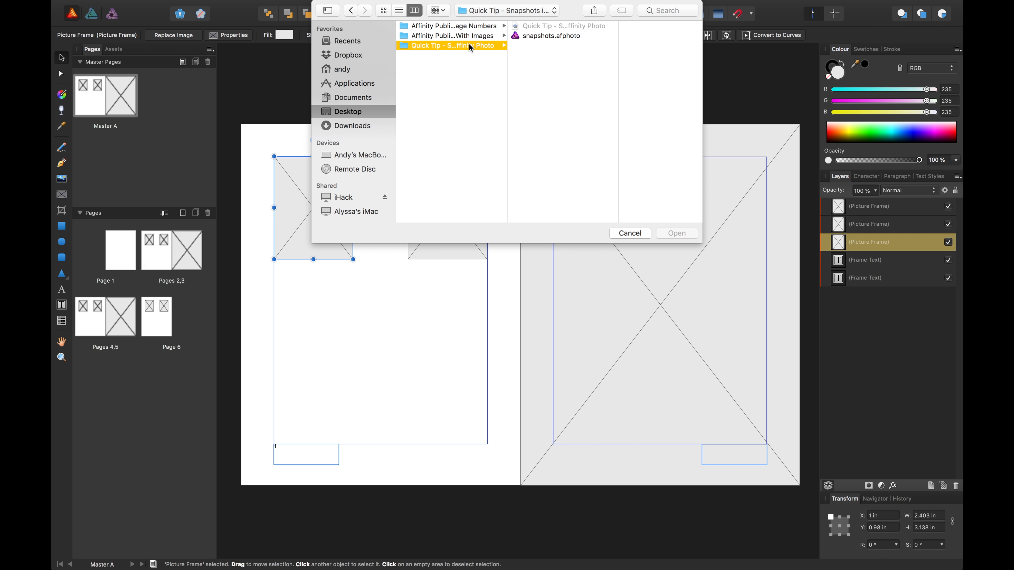
pyautogui.click(476, 37)
pyautogui.press('super+a')
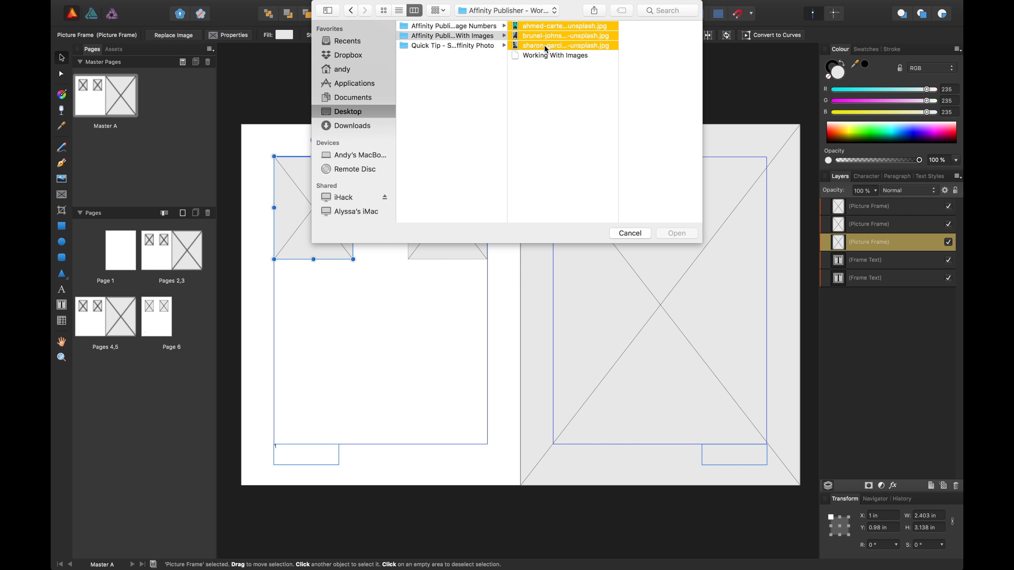
pyautogui.click(677, 234)
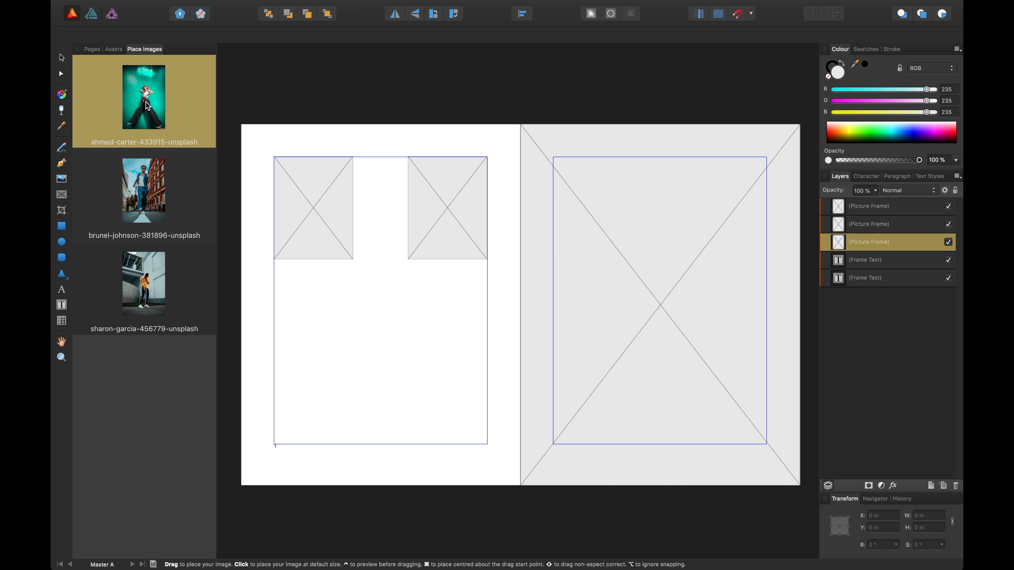
# Step: Place the photo of the person in the orange hoodie into the full-page frame on the right page
pyautogui.click(161, 183)
pyautogui.click(168, 296)
pyautogui.click(164, 212)
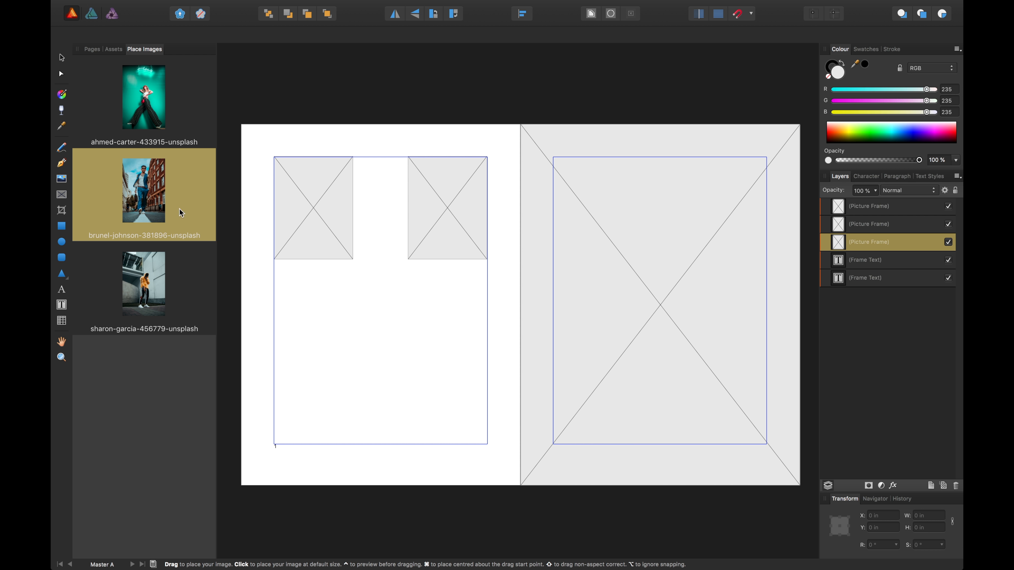
pyautogui.click(294, 226)
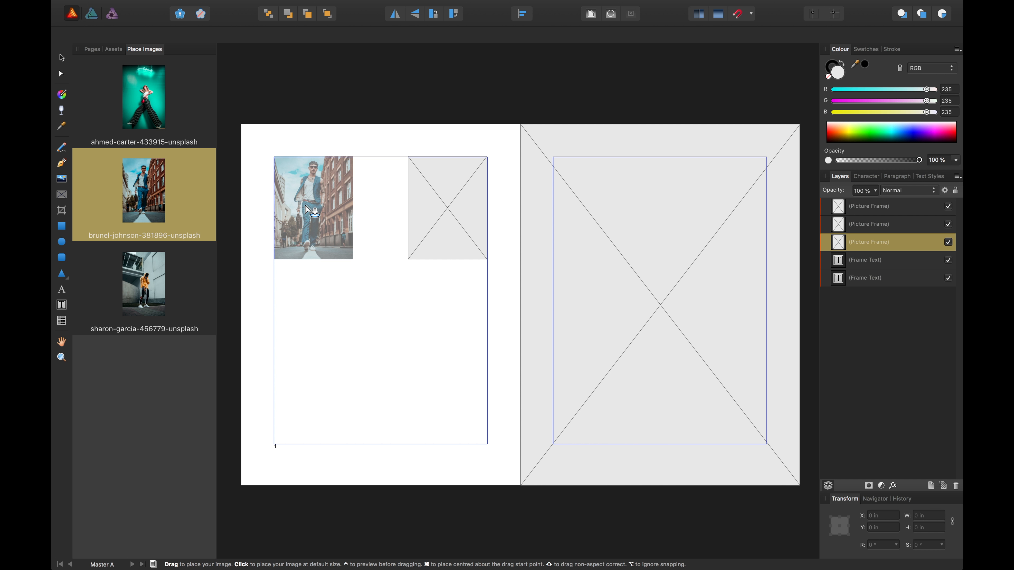
pyautogui.click(152, 270)
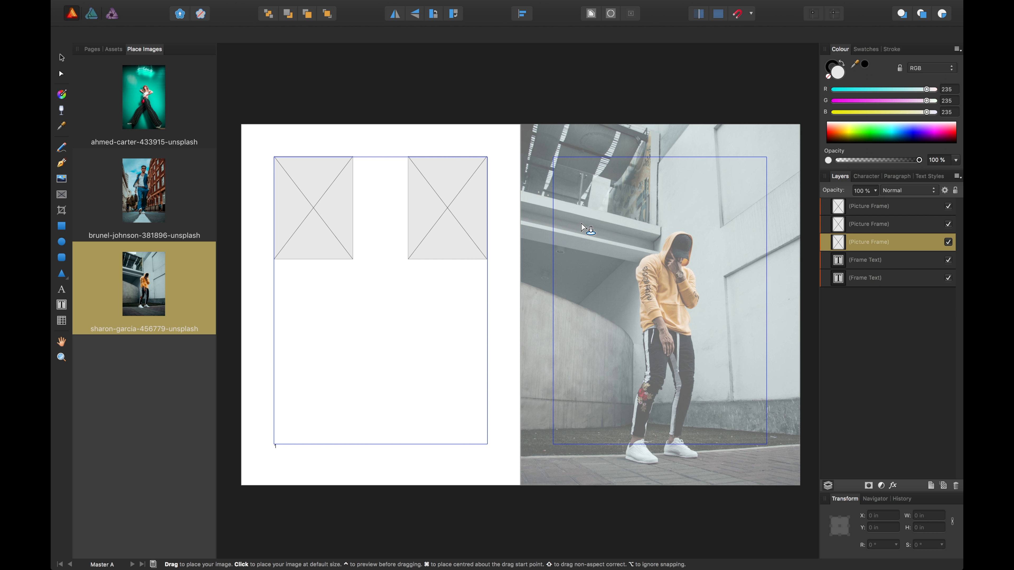
pyautogui.click(583, 227)
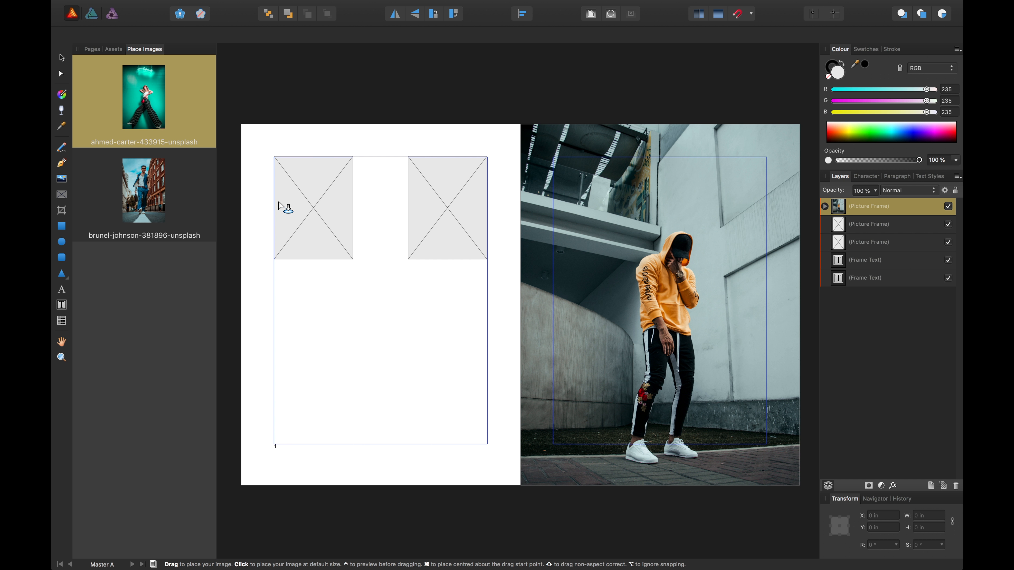
# Step: Place the green-background photo in the left page's first frame and the street photo in its second frame
pyautogui.click(306, 206)
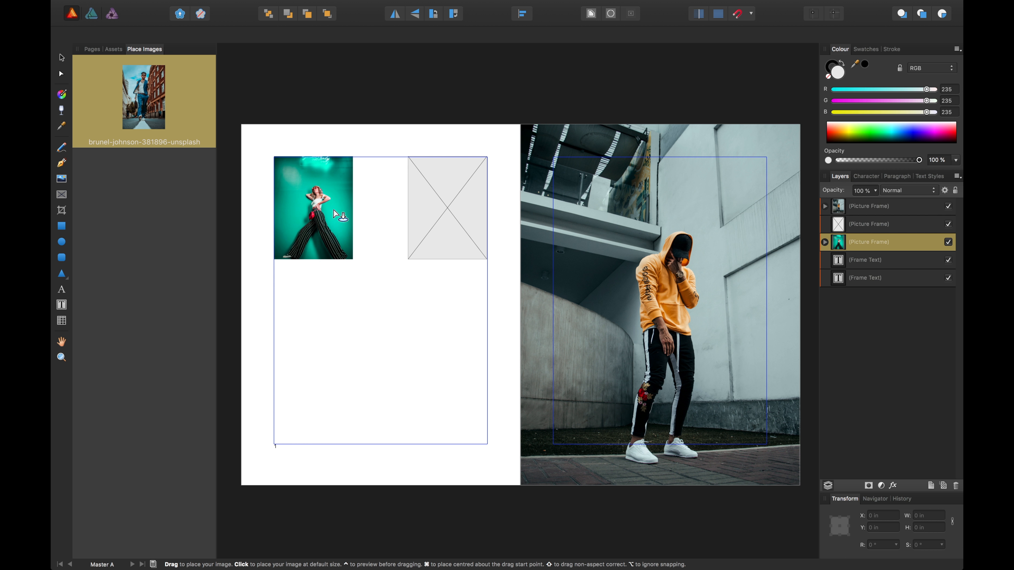
pyautogui.click(438, 245)
pyautogui.click(330, 356)
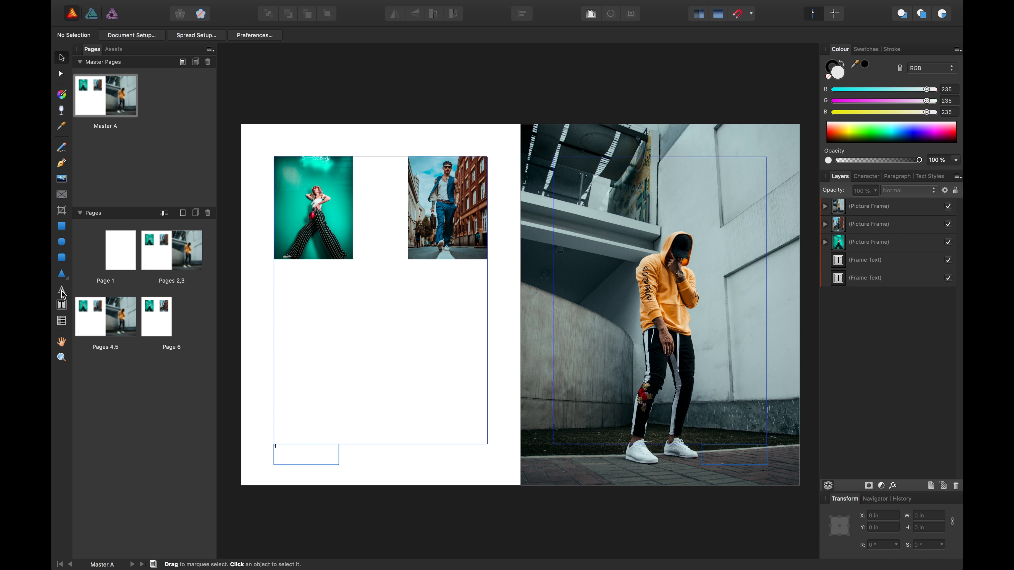
# Step: Create a text frame about 4.75 by 4.56 in below the left page's photos and insert filler text
pyautogui.click(63, 307)
pyautogui.moveTo(274, 270); pyautogui.dragTo(430, 420)
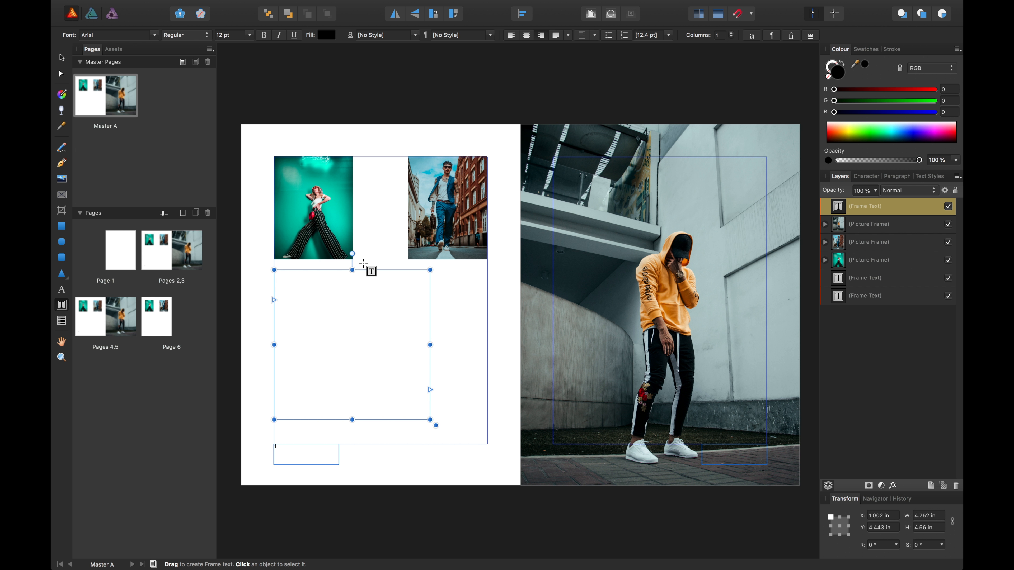
pyautogui.moveTo(164, 3)
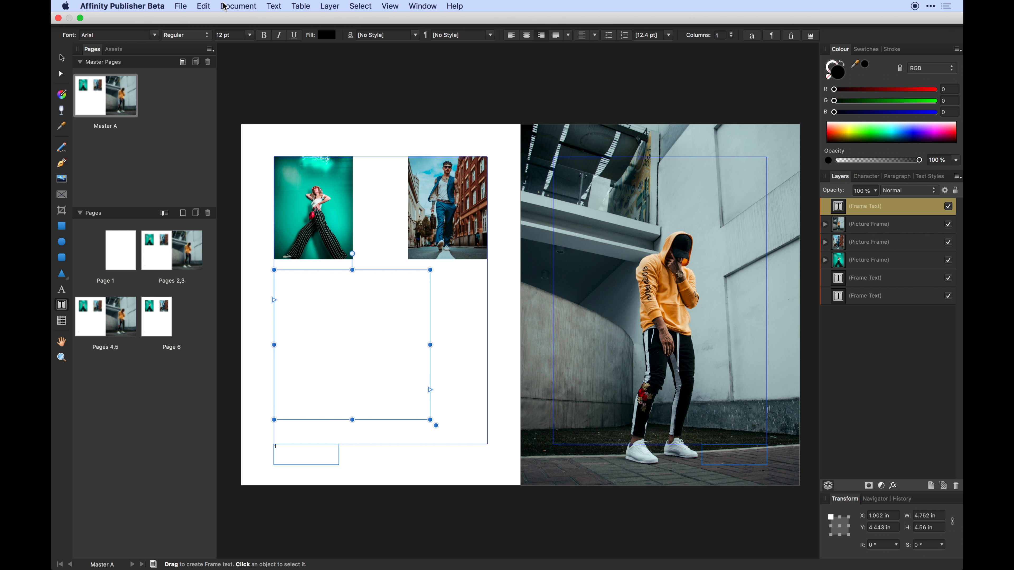
pyautogui.click(273, 4)
pyautogui.moveTo(315, 274)
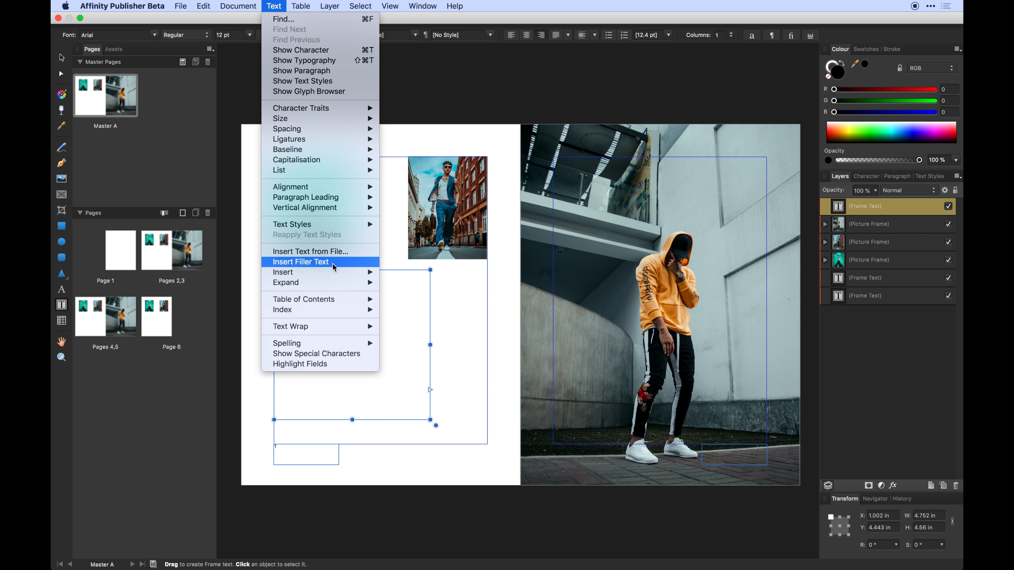
pyautogui.click(303, 262)
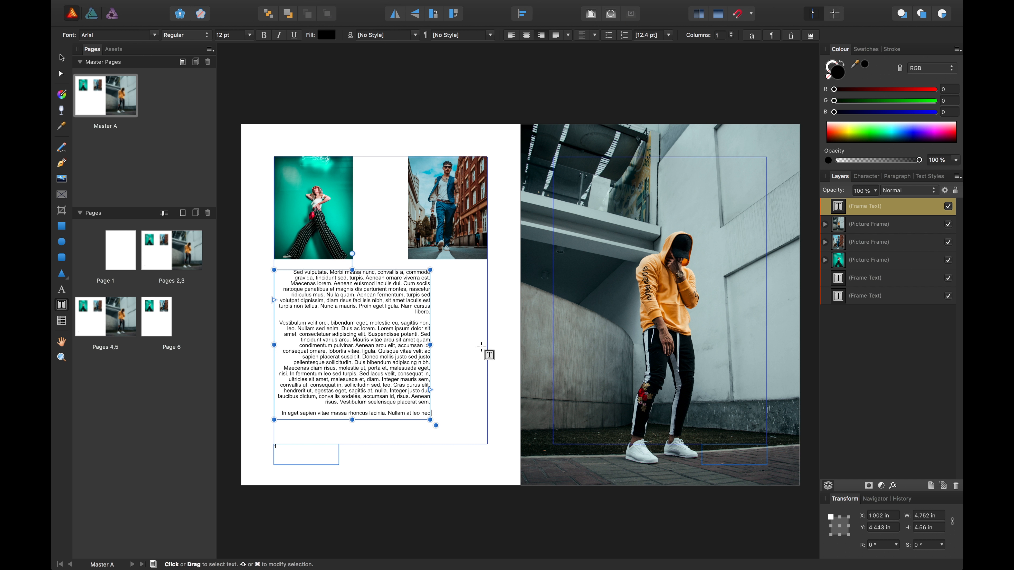
# Step: Left-align the filler text and set its font to Graphik
pyautogui.click(511, 35)
pyautogui.click(143, 38)
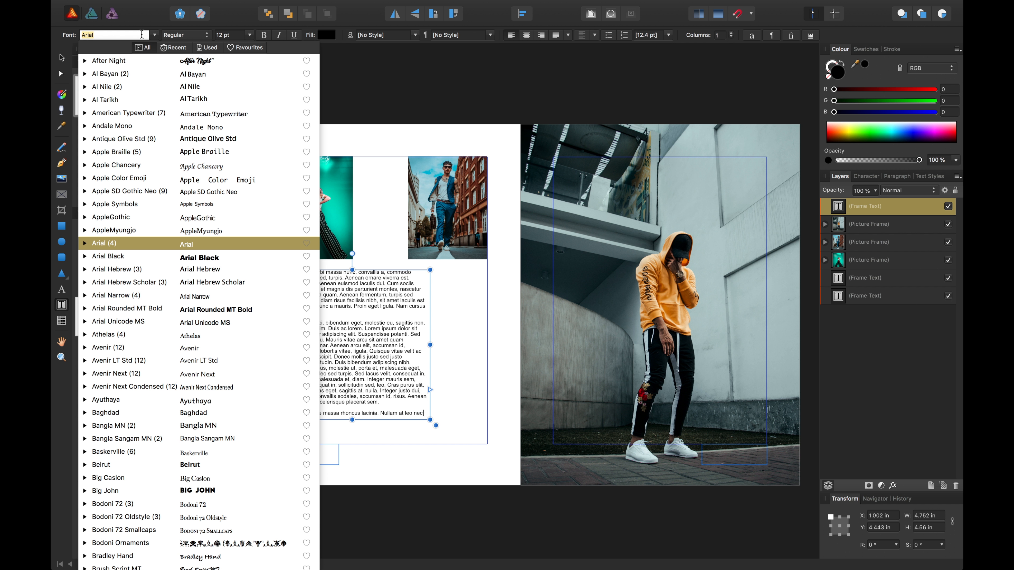
pyautogui.scroll(-15, 181, 300)
pyautogui.scroll(-5, 181, 300)
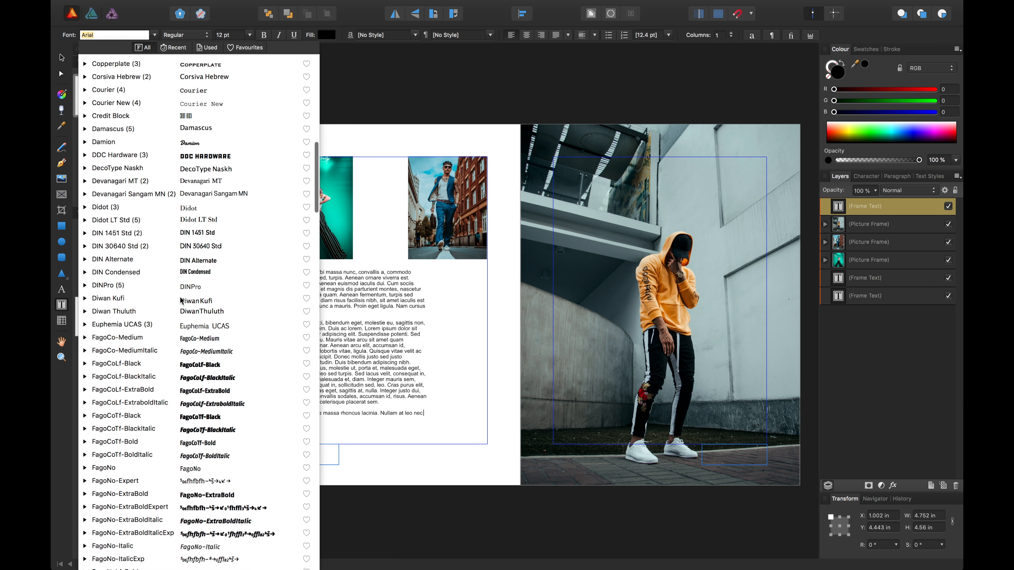
pyautogui.scroll(-9, 182, 301)
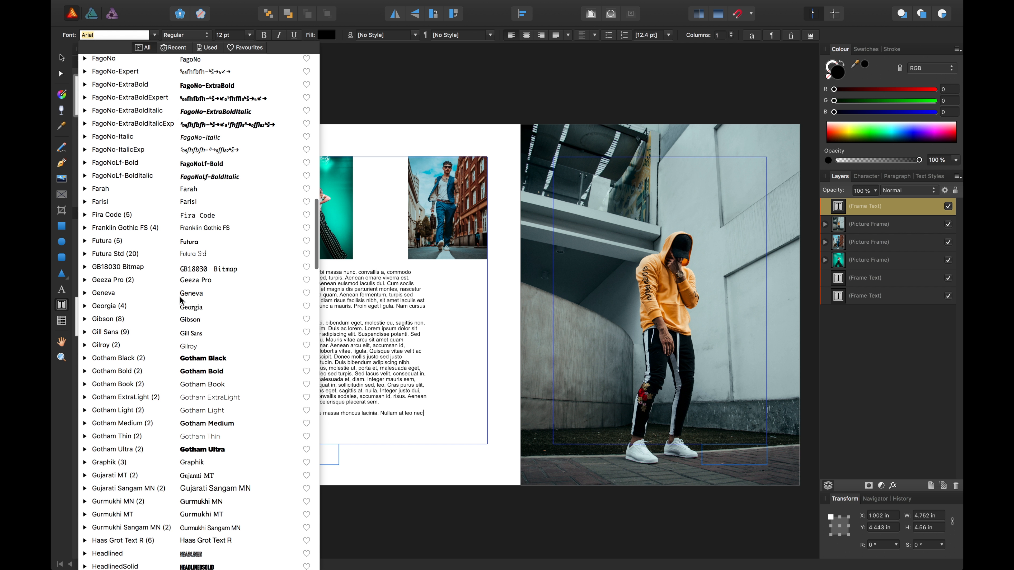
pyautogui.scroll(-1, 181, 300)
pyautogui.click(190, 447)
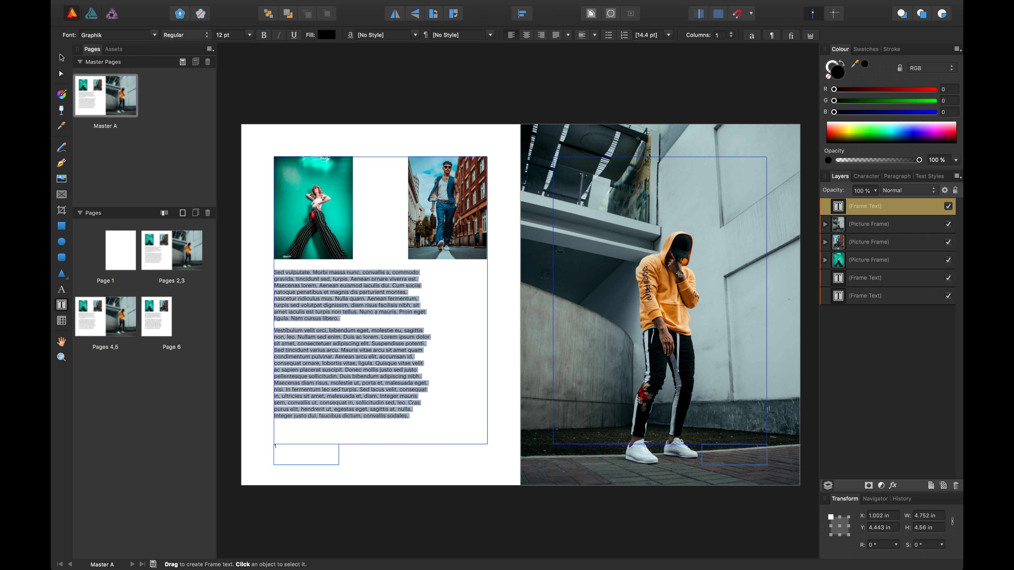
pyautogui.press('Escape')
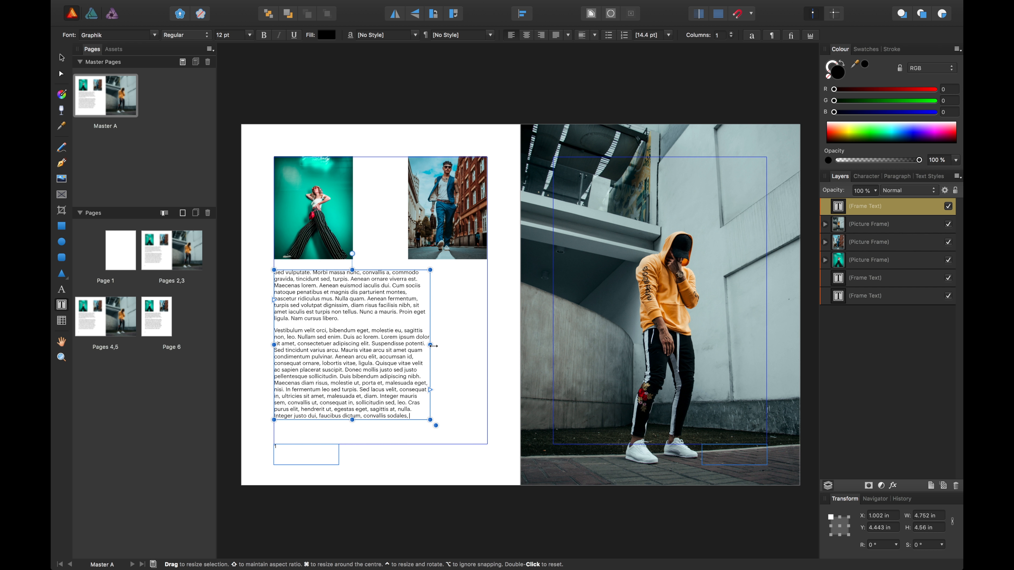
# Step: Set the text frame to two columns and stretch it across the left page's margin area, about 6.5 by 8.5 in
pyautogui.moveTo(431, 345)
pyautogui.mouseDown()
pyautogui.moveTo(453, 346)
pyautogui.moveTo(377, 351)
pyautogui.moveTo(423, 362)
pyautogui.mouseUp()
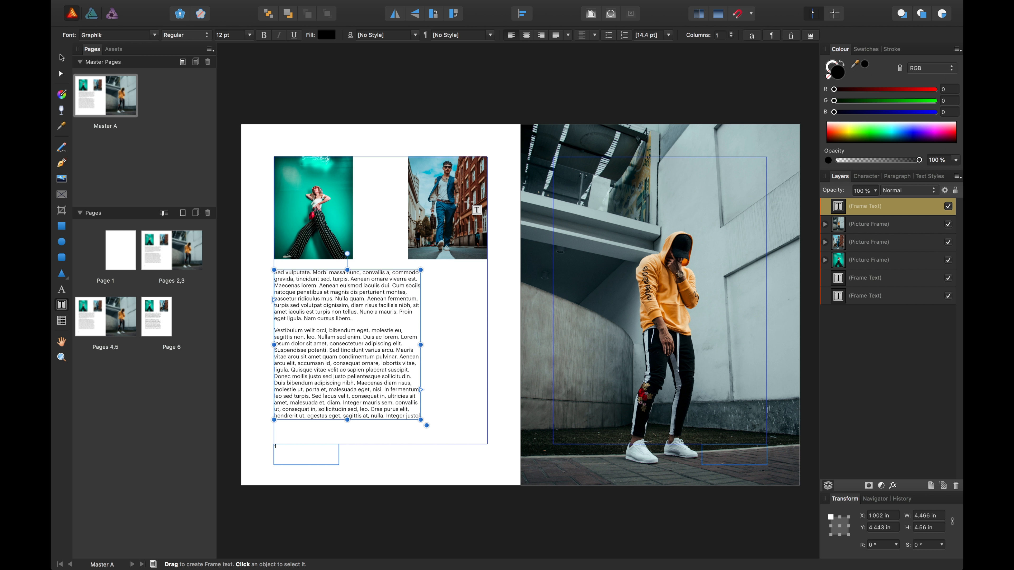
pyautogui.click(731, 34)
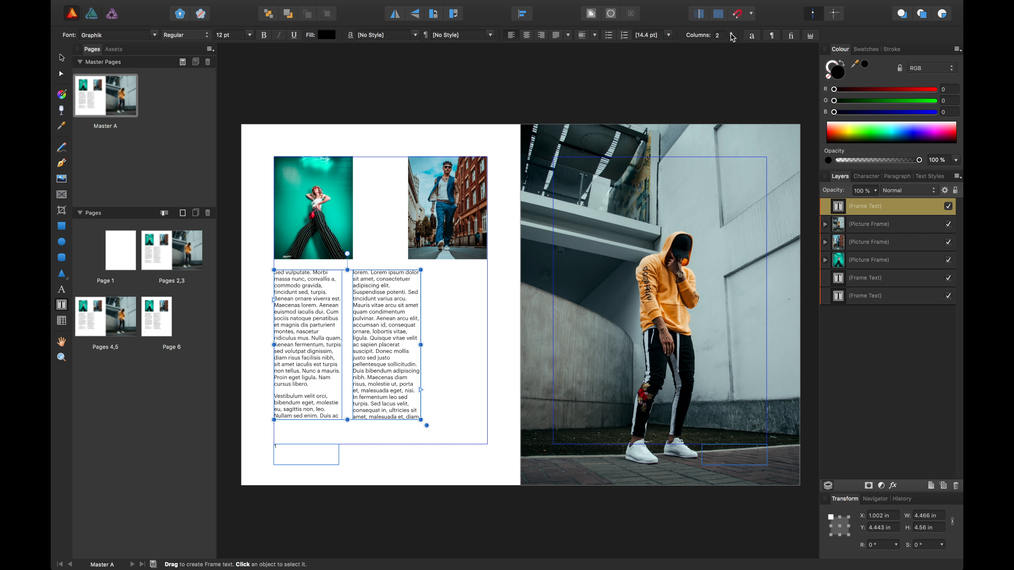
pyautogui.moveTo(421, 344); pyautogui.dragTo(488, 344)
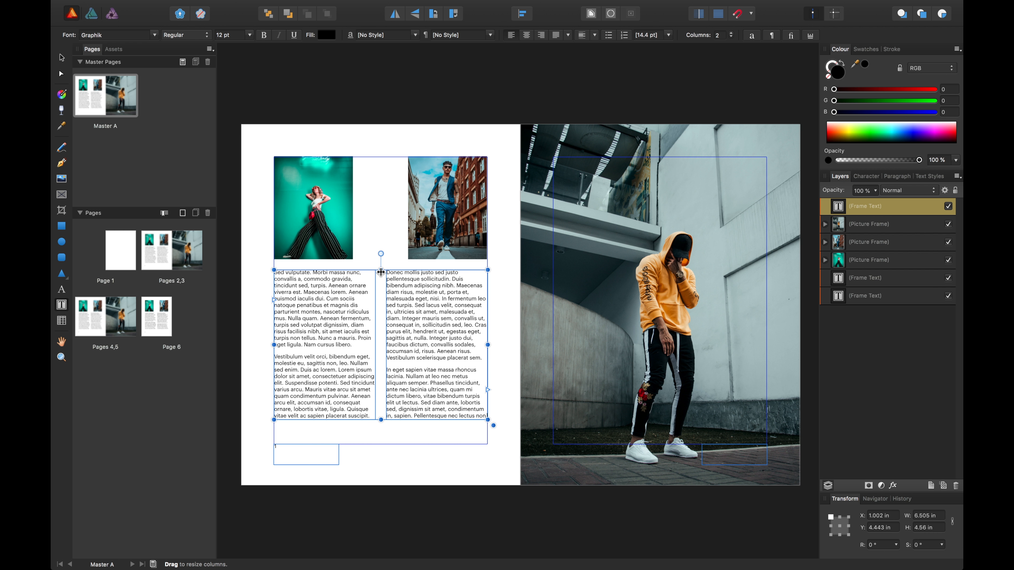
pyautogui.moveTo(380, 272); pyautogui.dragTo(389, 157)
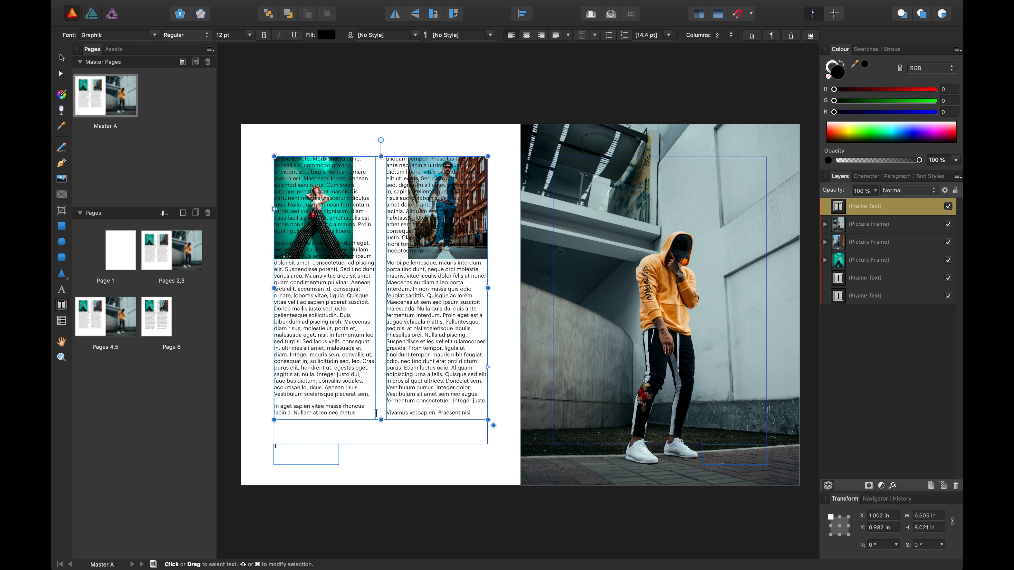
pyautogui.moveTo(380, 420); pyautogui.dragTo(383, 439)
# Step: Move the filler text frame below the three picture frames in the layer order
pyautogui.click(62, 58)
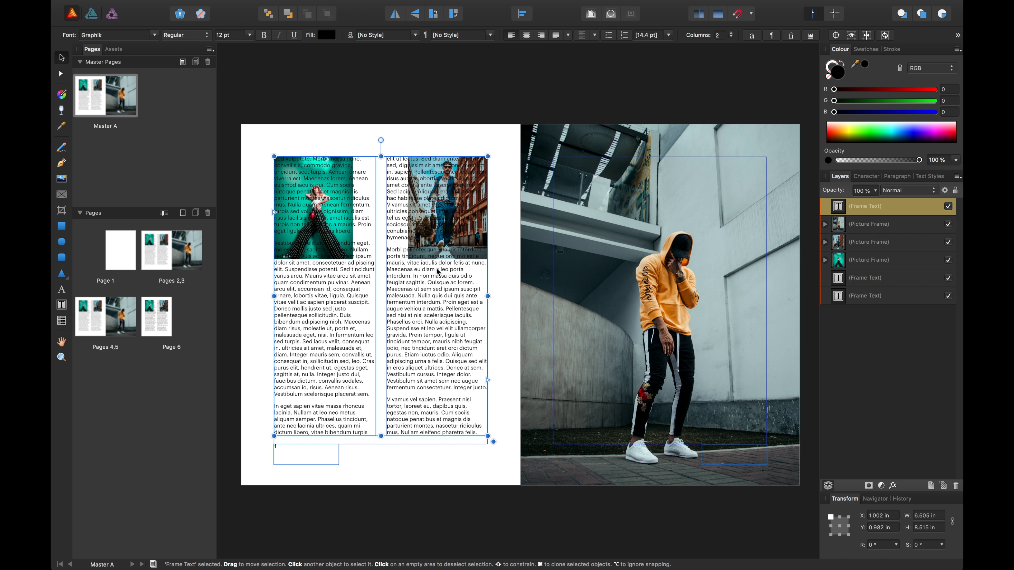
pyautogui.moveTo(865, 203); pyautogui.dragTo(847, 275)
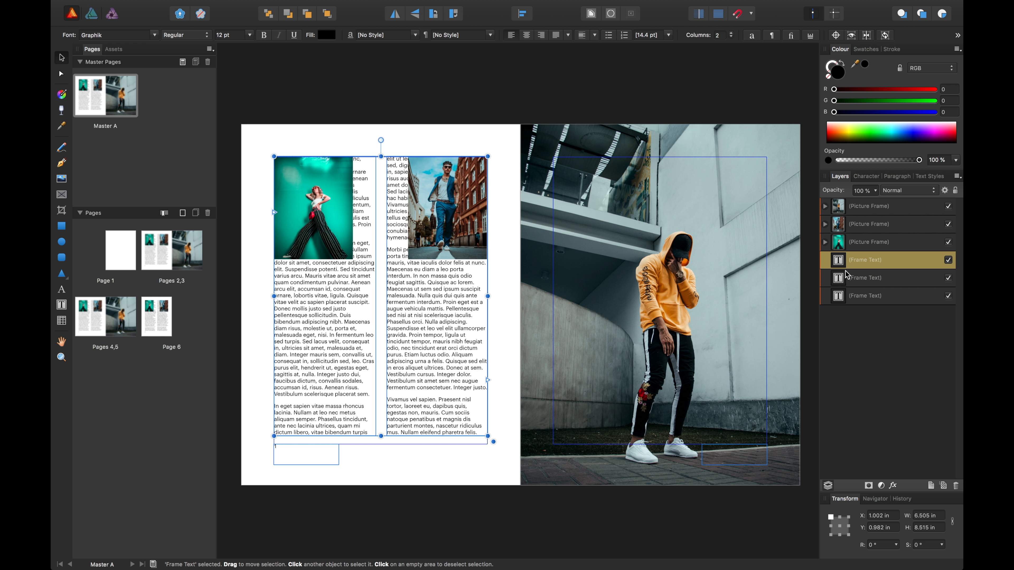
pyautogui.click(397, 108)
# Step: Keep the green photo's frame on Scale to Max Fit and enlarge it to the first column's width, about 3.09 by 5.85 in
pyautogui.click(315, 184)
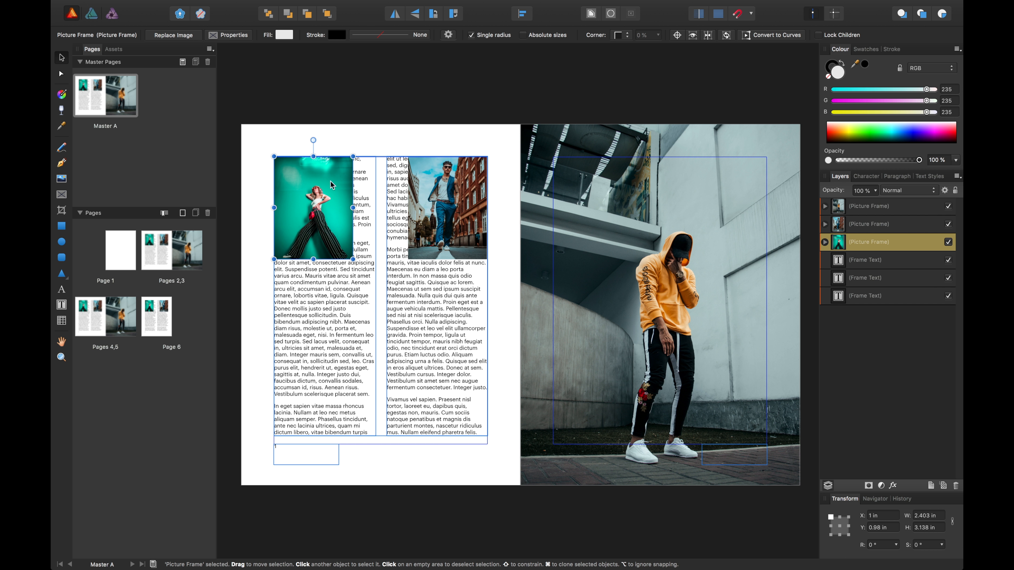
pyautogui.click(232, 35)
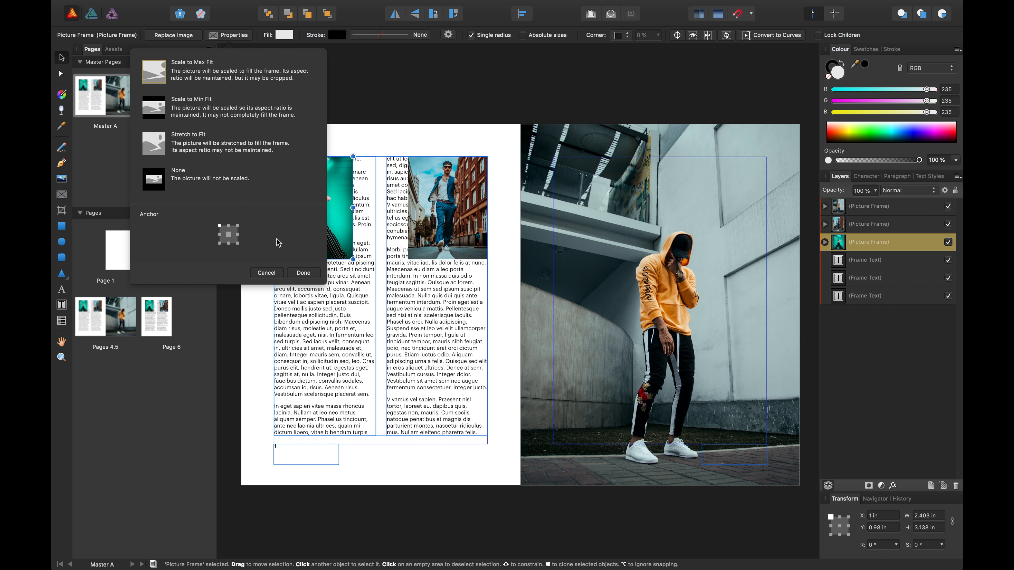
pyautogui.click(307, 274)
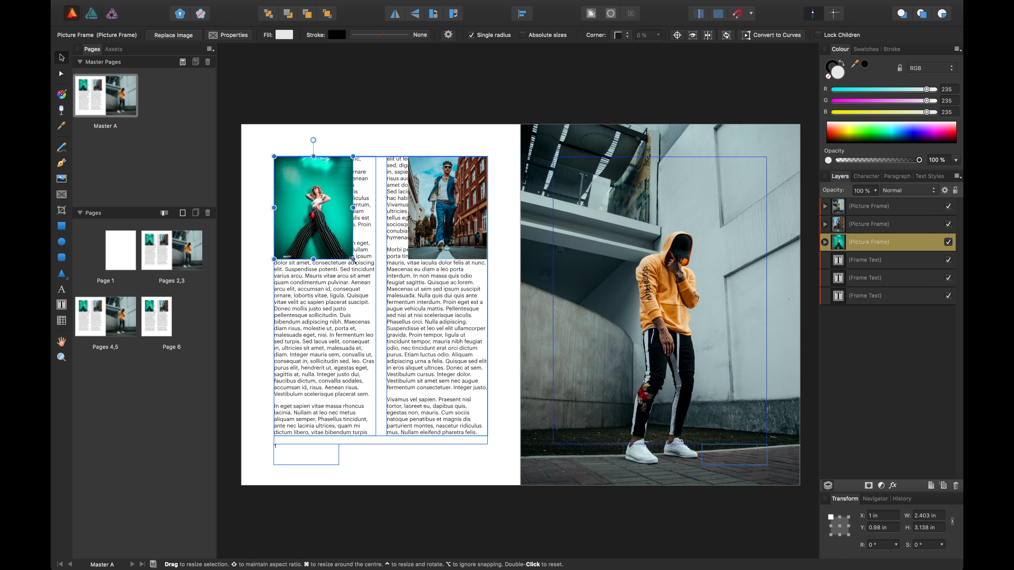
pyautogui.moveTo(353, 259); pyautogui.dragTo(376, 349)
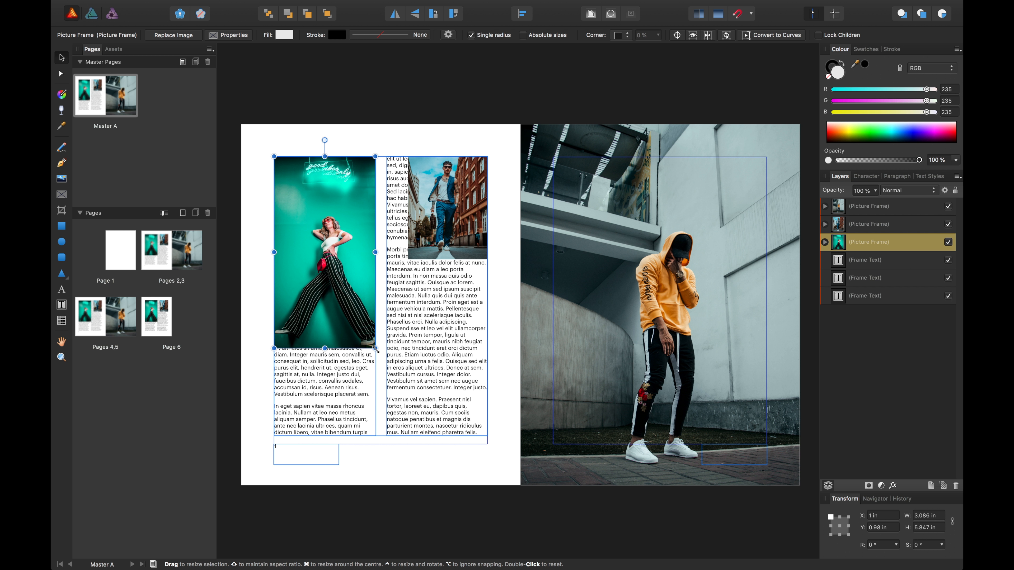
pyautogui.click(343, 393)
# Step: Move the street photo's frame against the green photo and enlarge it to the page's inner margin, about 3.40 by 3.81 in
pyautogui.click(454, 202)
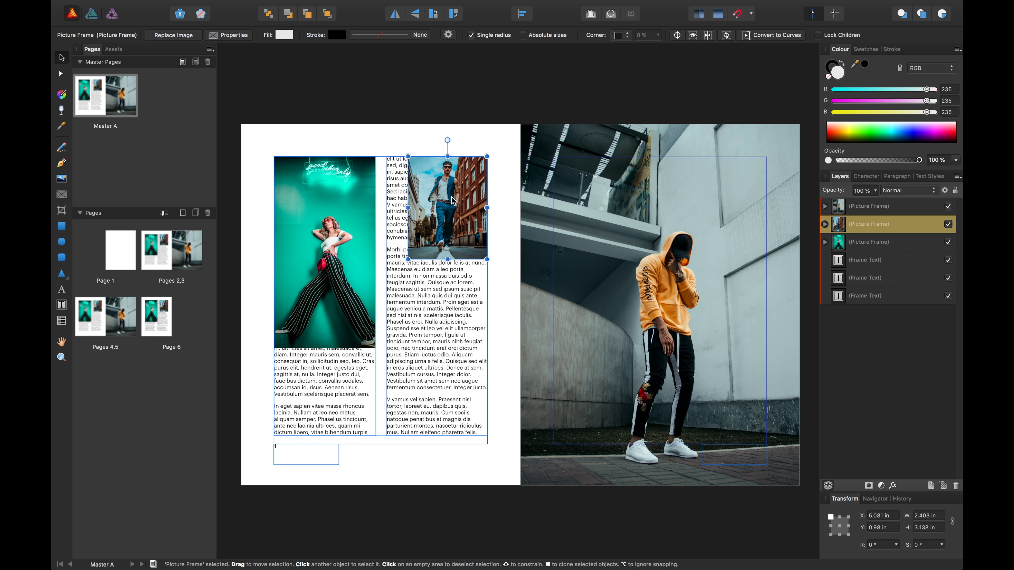
pyautogui.moveTo(453, 202); pyautogui.dragTo(419, 198)
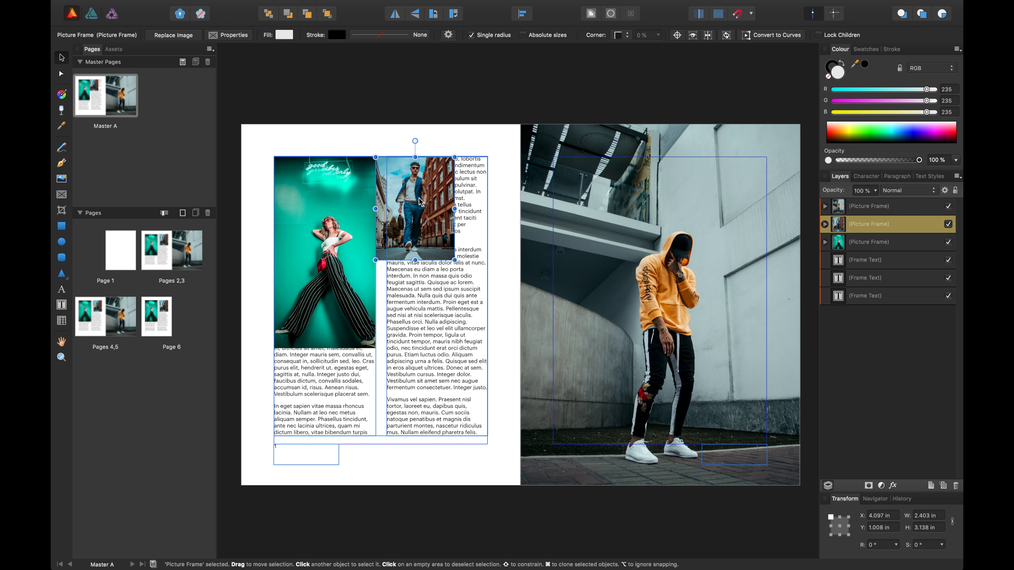
pyautogui.click(480, 309)
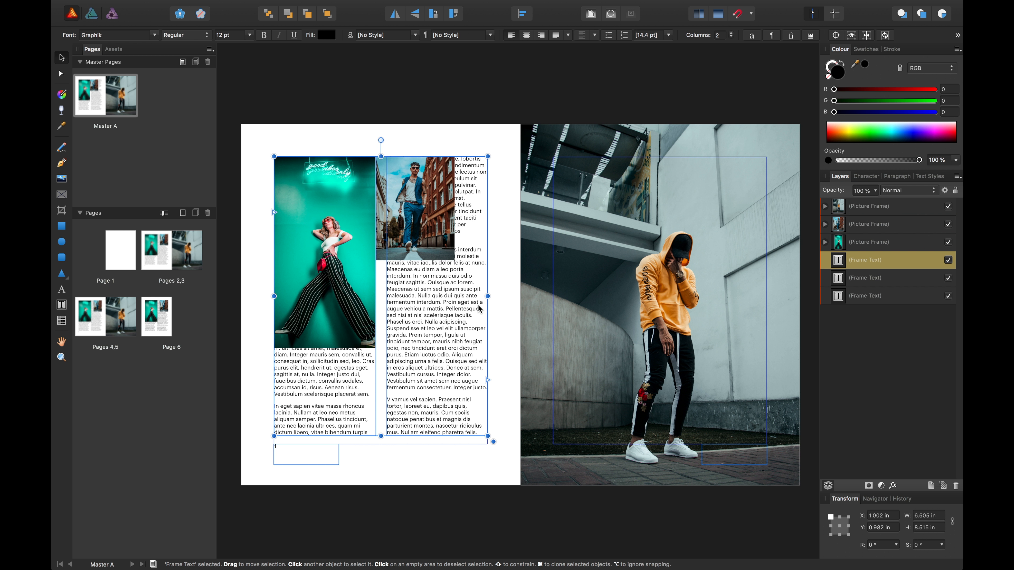
pyautogui.click(438, 247)
pyautogui.moveTo(455, 260); pyautogui.dragTo(489, 281)
# Step: Compare Scale to Min Fit with Scale to Max Fit on the street photo's frame, and extend its height to about 4.19 in
pyautogui.click(230, 35)
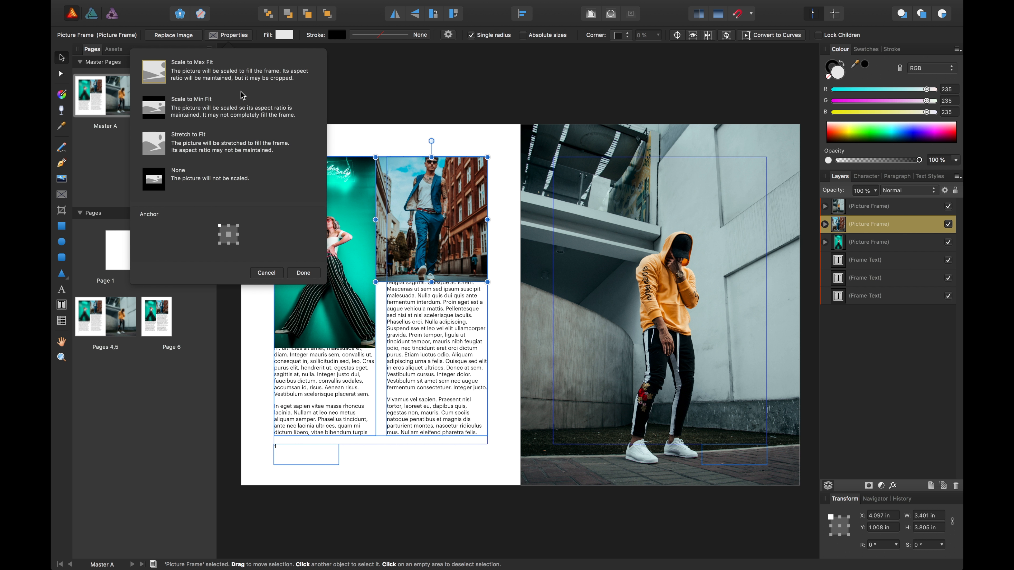
pyautogui.click(200, 112)
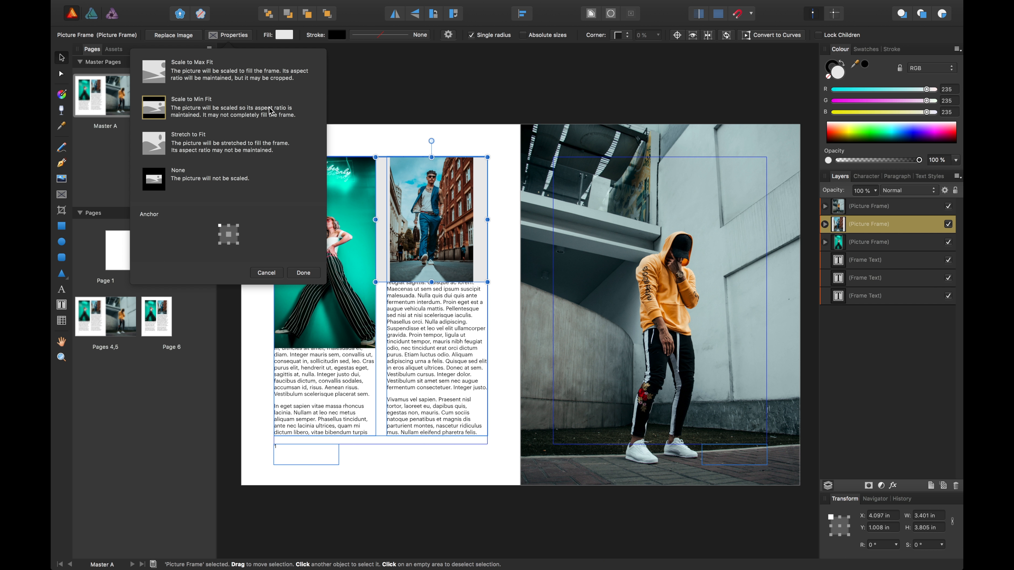
pyautogui.click(154, 74)
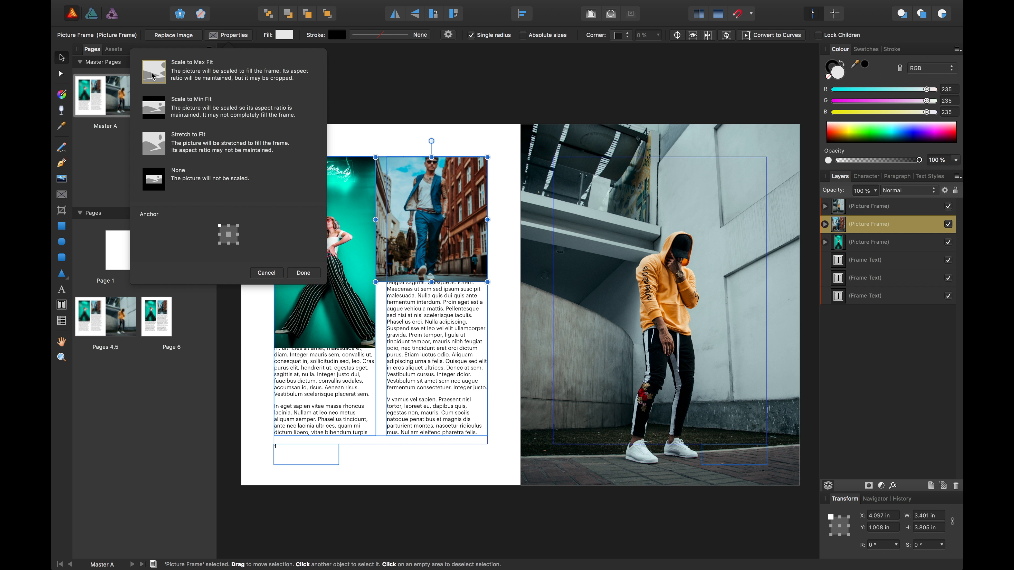
pyautogui.click(266, 272)
pyautogui.moveTo(432, 282); pyautogui.dragTo(435, 296)
# Step: Bring the filler text frame in front of the picture frames and open the text wrap settings for the street photo
pyautogui.click(435, 336)
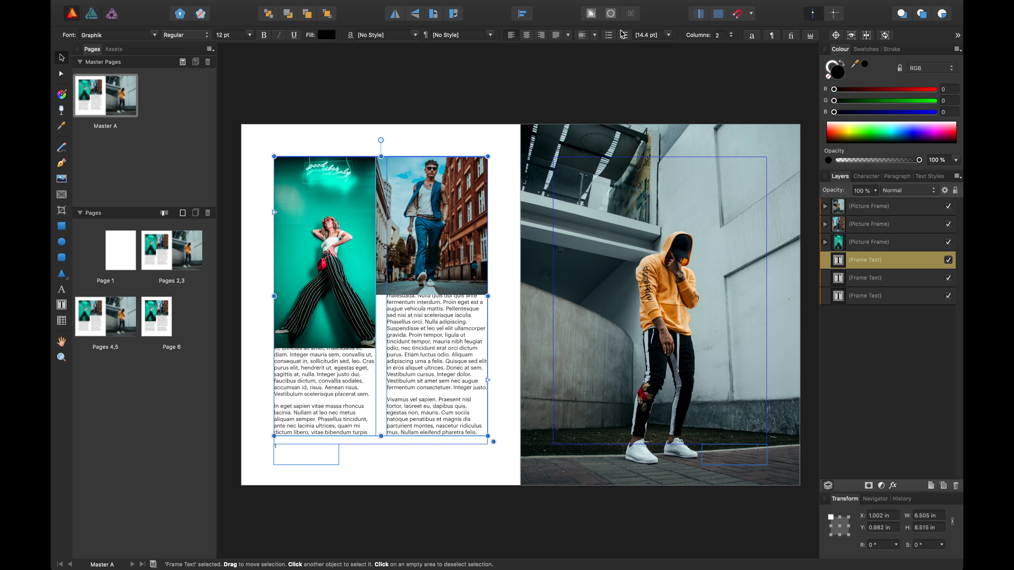
pyautogui.click(591, 15)
pyautogui.moveTo(502, 183); pyautogui.dragTo(644, 101)
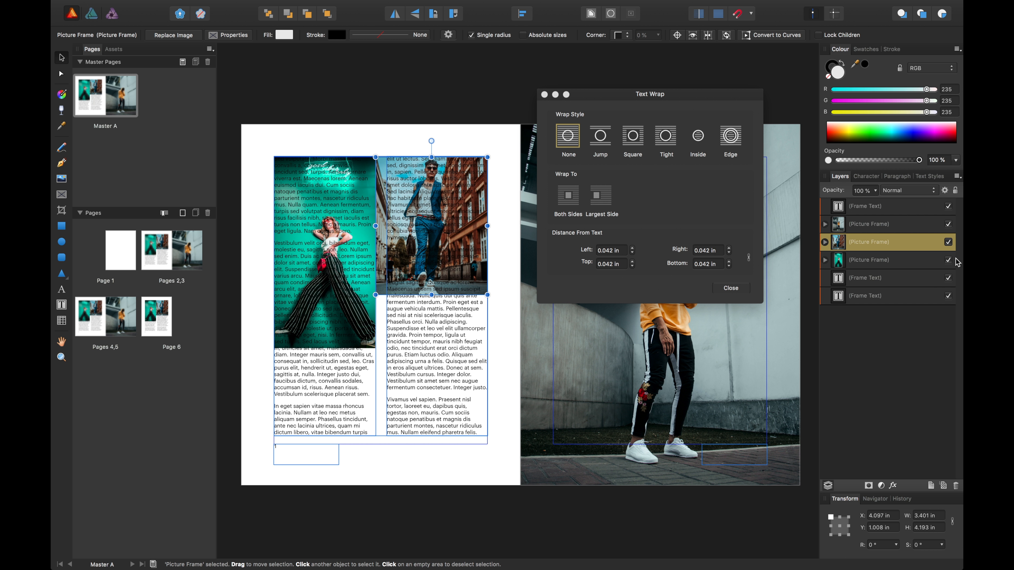
# Step: Try the Square, Tight, Inside and Edge text wraps on the street photo, and set both it and the green photo to Jump
pyautogui.click(632, 138)
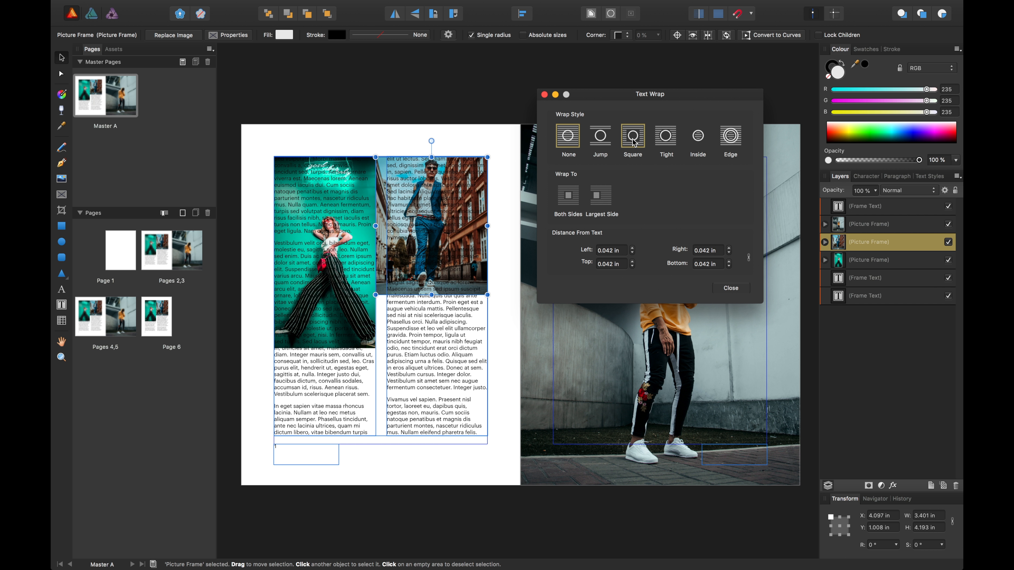
pyautogui.click(672, 148)
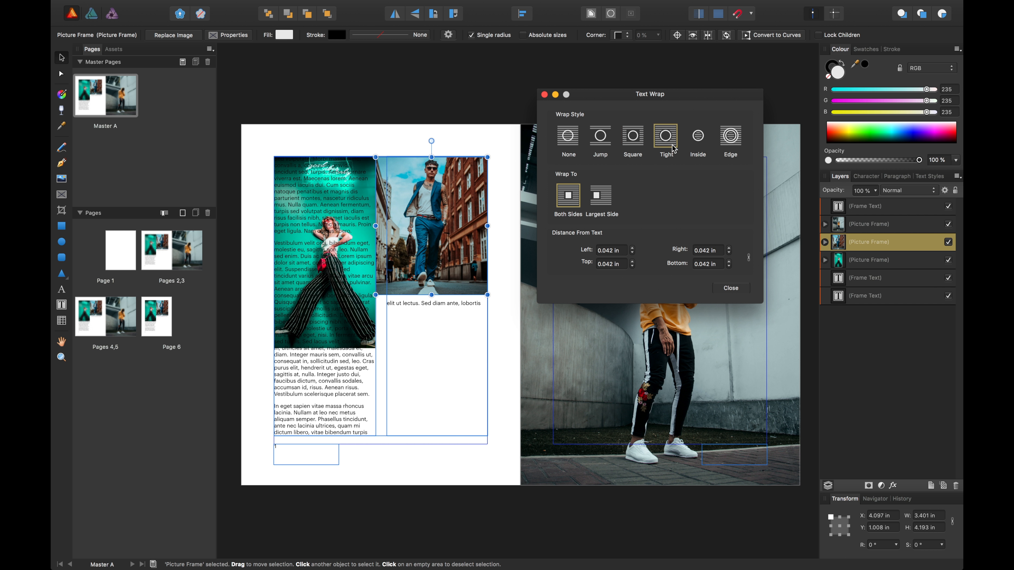
pyautogui.click(700, 146)
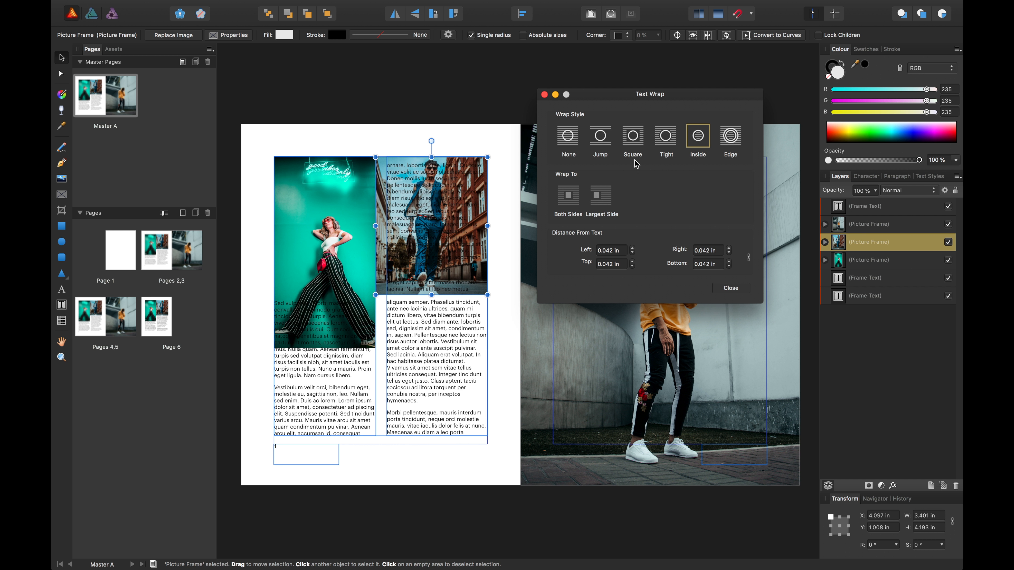
pyautogui.click(724, 137)
pyautogui.click(606, 144)
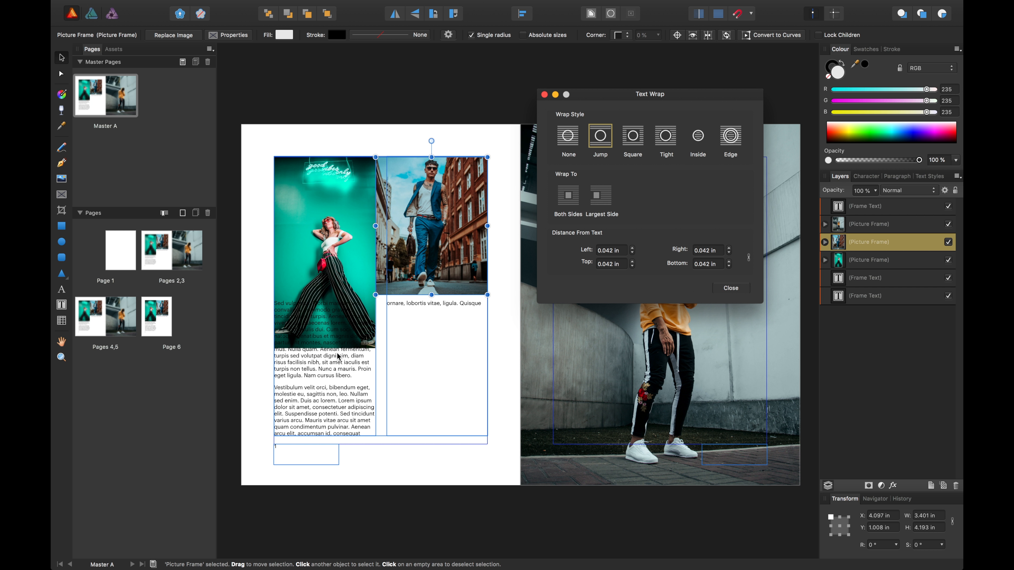
pyautogui.click(876, 260)
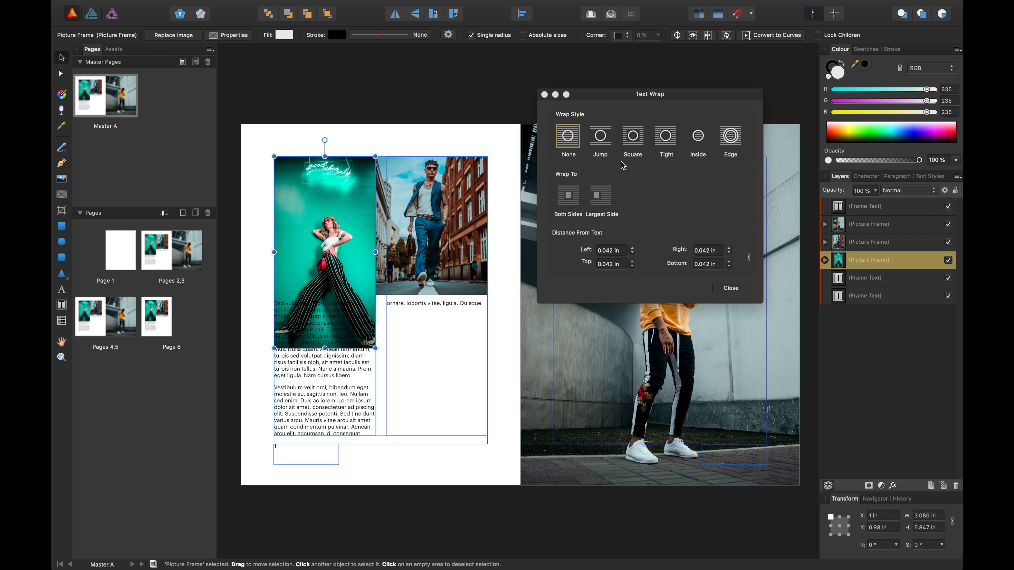
pyautogui.click(601, 142)
# Step: Lower the filler text frame's upper edge so the frame is about 3.65 in tall
pyautogui.click(417, 324)
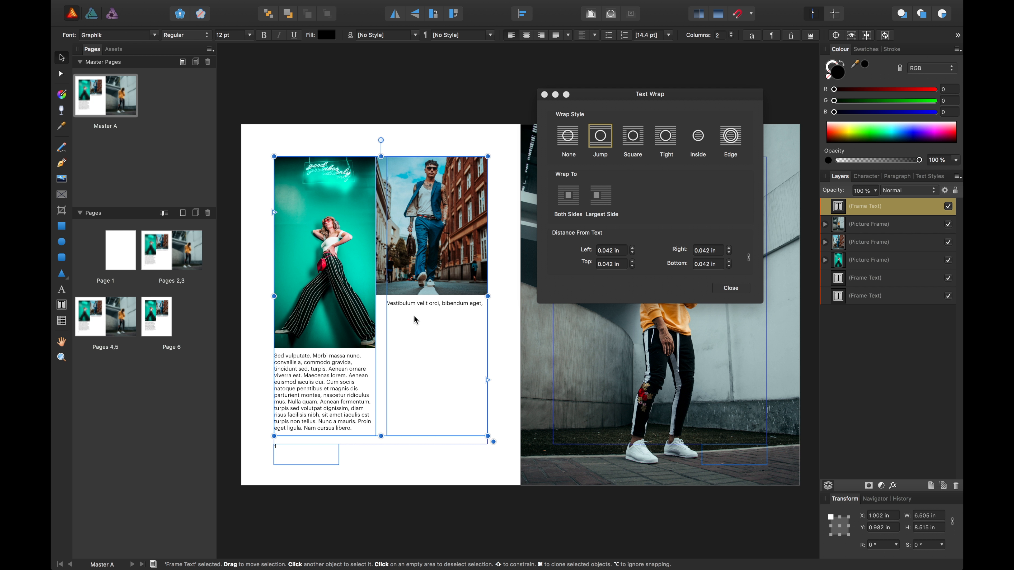
pyautogui.moveTo(377, 157); pyautogui.dragTo(373, 356)
# Step: Stretch the street photo's frame to the green photo's lower edge, and trim it back to about 3.42 by 4.57 in
pyautogui.click(419, 277)
pyautogui.moveTo(426, 294); pyautogui.dragTo(379, 318)
pyautogui.click(415, 392)
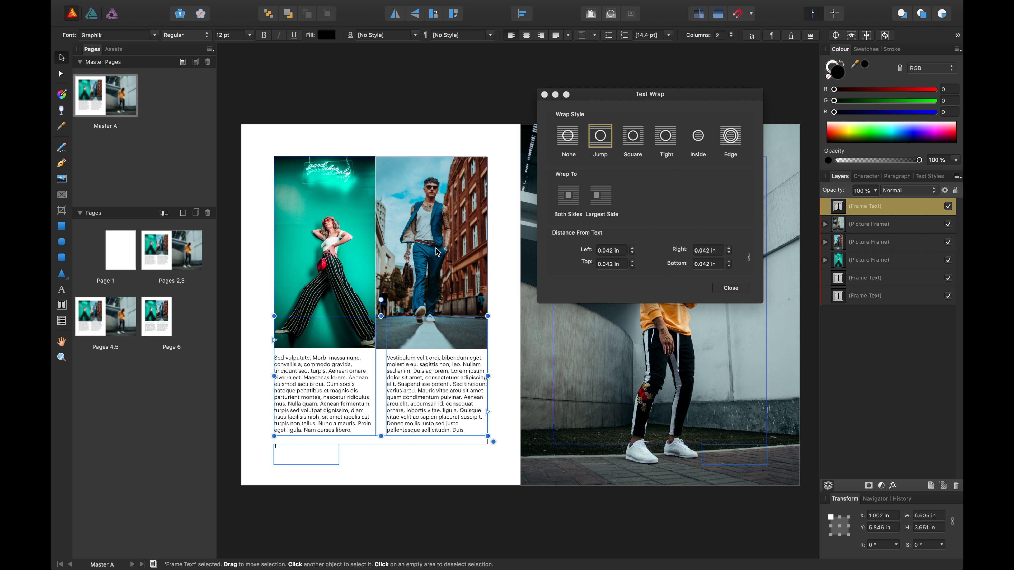
pyautogui.click(434, 276)
pyautogui.moveTo(433, 347); pyautogui.dragTo(432, 309)
pyautogui.click(487, 150)
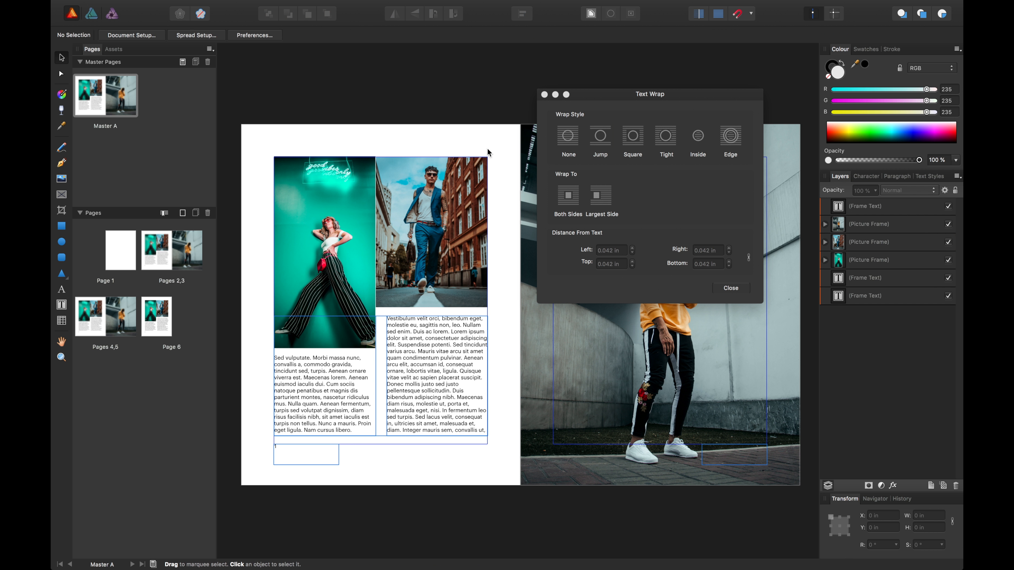
pyautogui.click(423, 232)
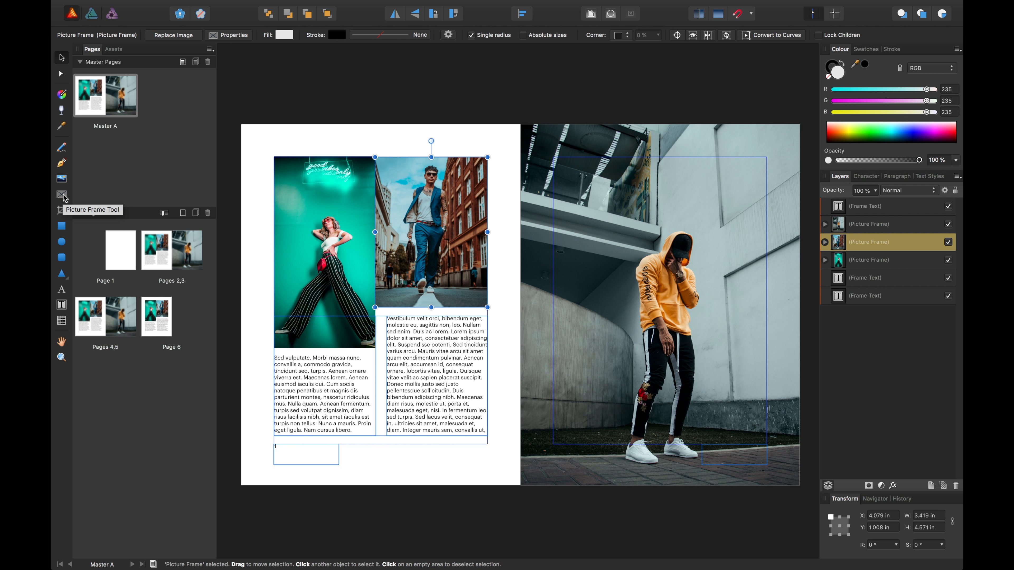
pyautogui.click(438, 371)
pyautogui.click(512, 279)
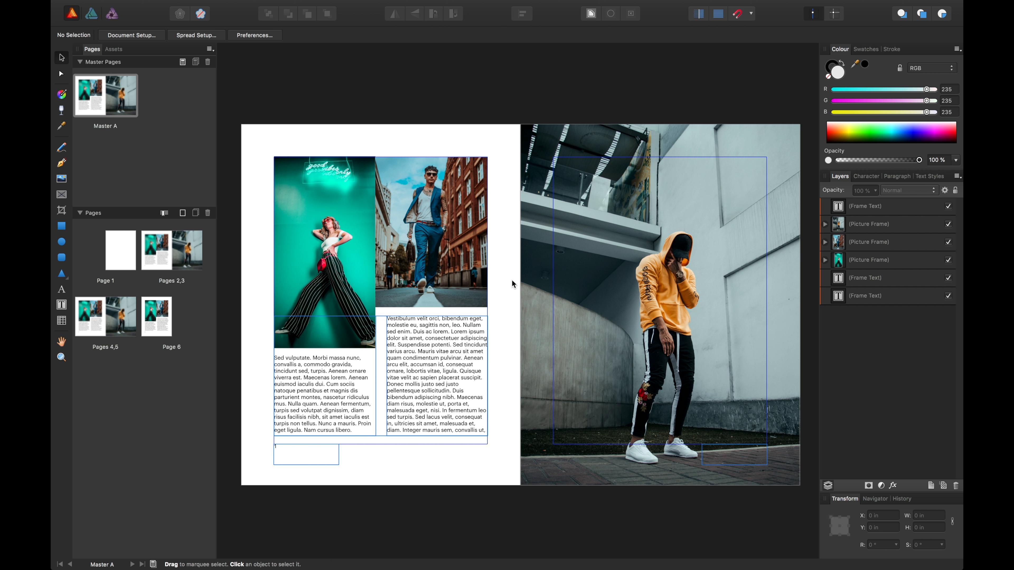
pyautogui.hscroll(1, 489, 164)
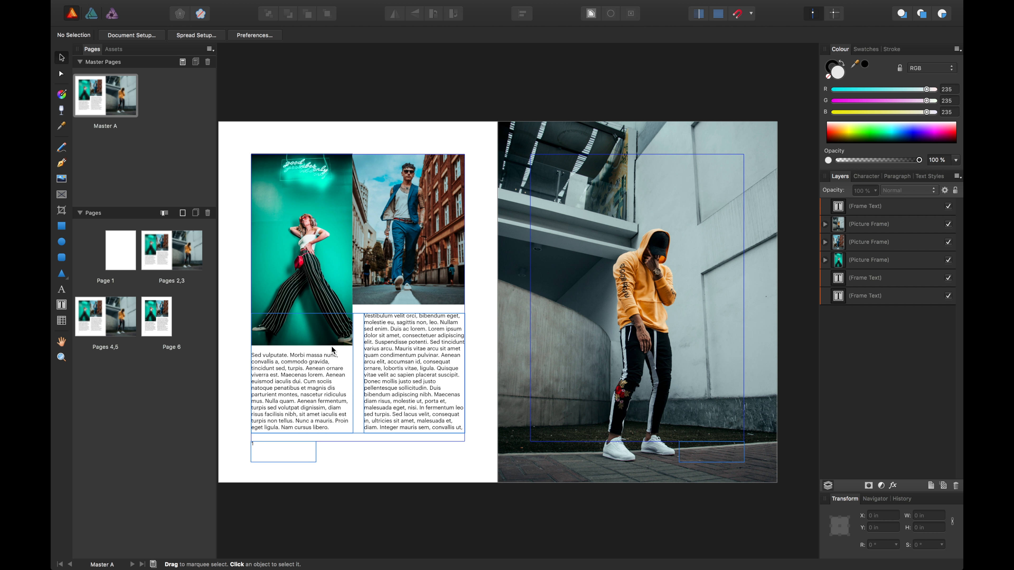
# Step: Try three columns in the filler text frame and return it to two
pyautogui.click(287, 391)
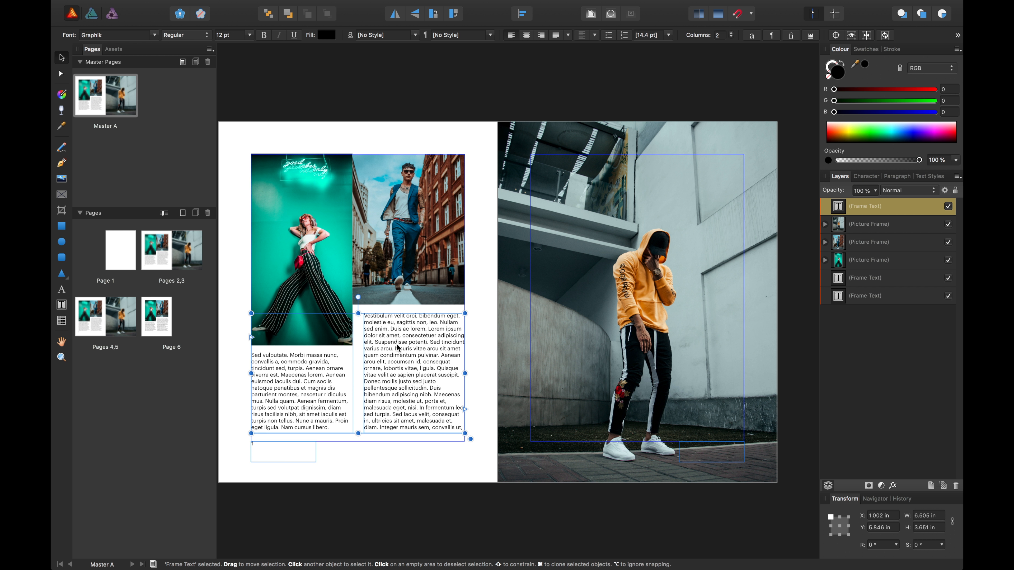
pyautogui.click(732, 34)
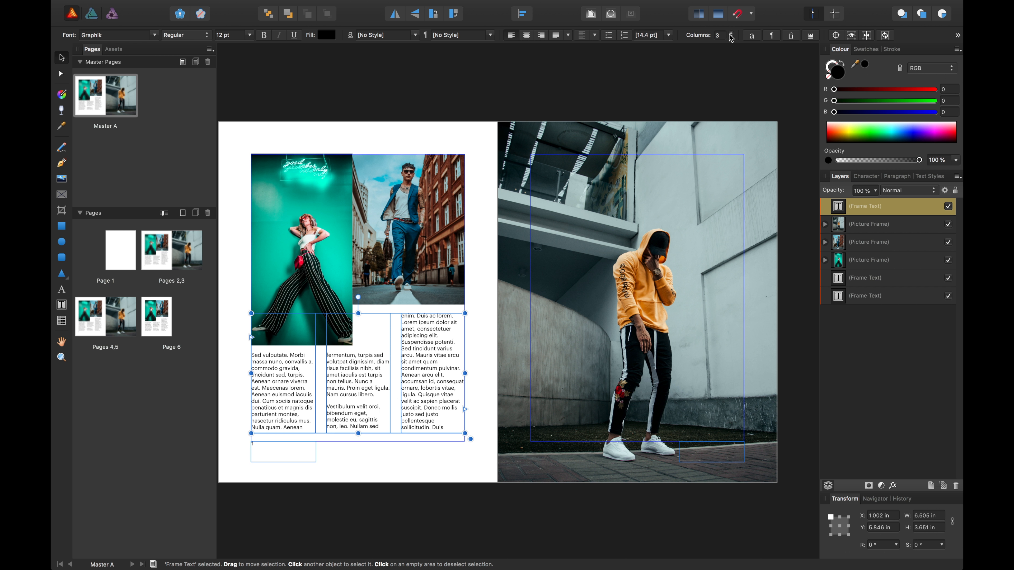
pyautogui.click(733, 38)
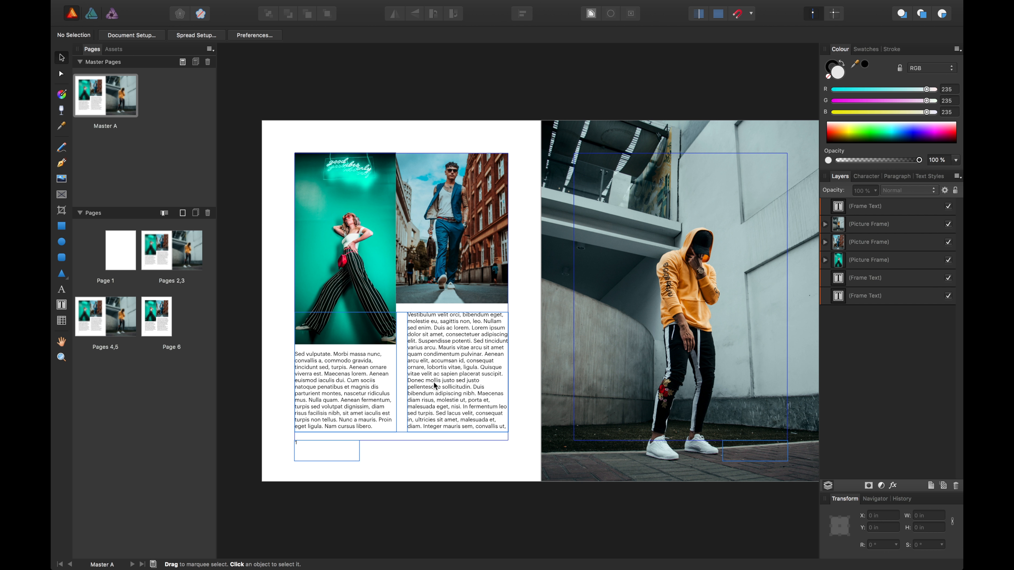
pyautogui.click(441, 283)
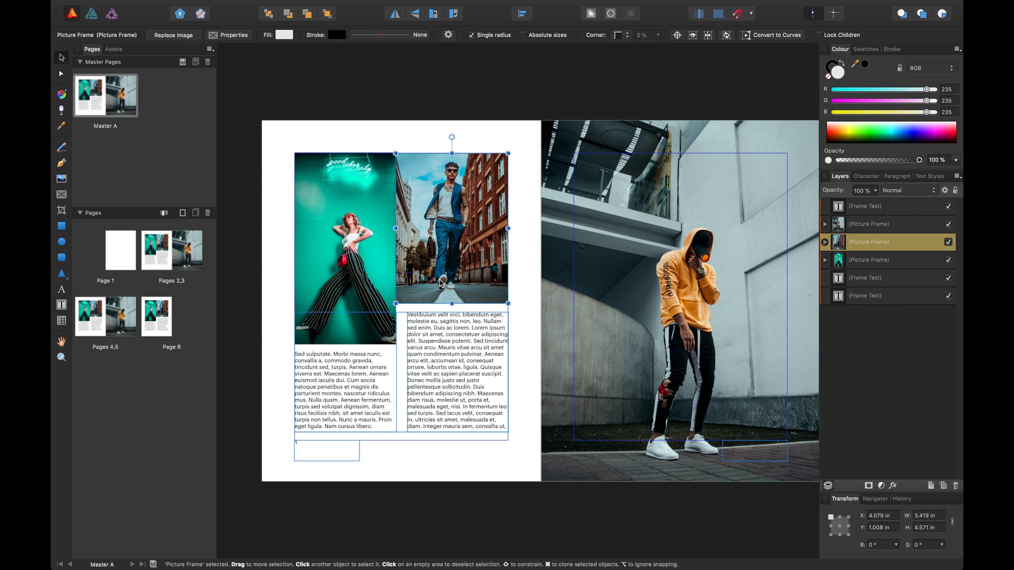
pyautogui.click(322, 247)
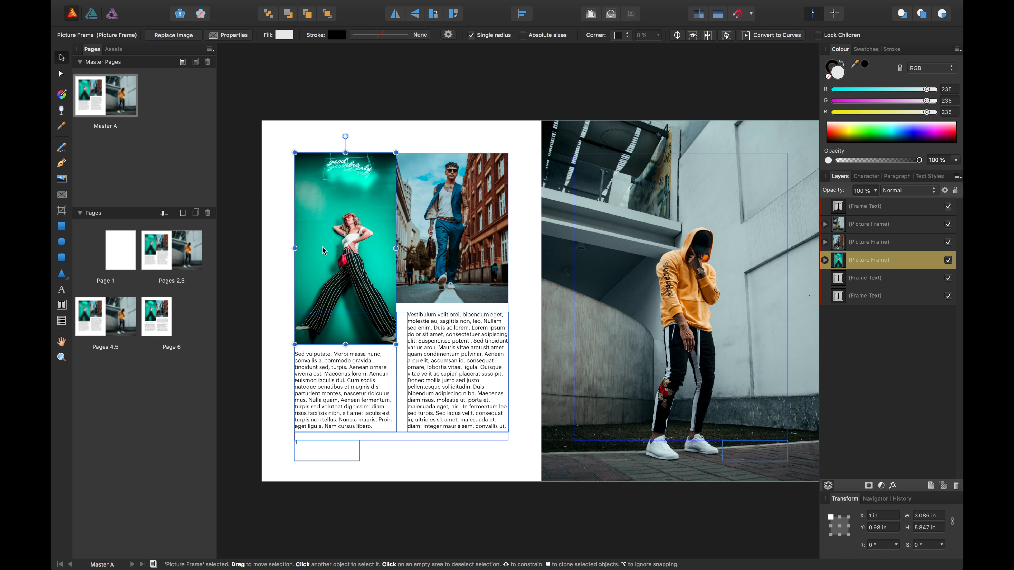
pyautogui.click(351, 133)
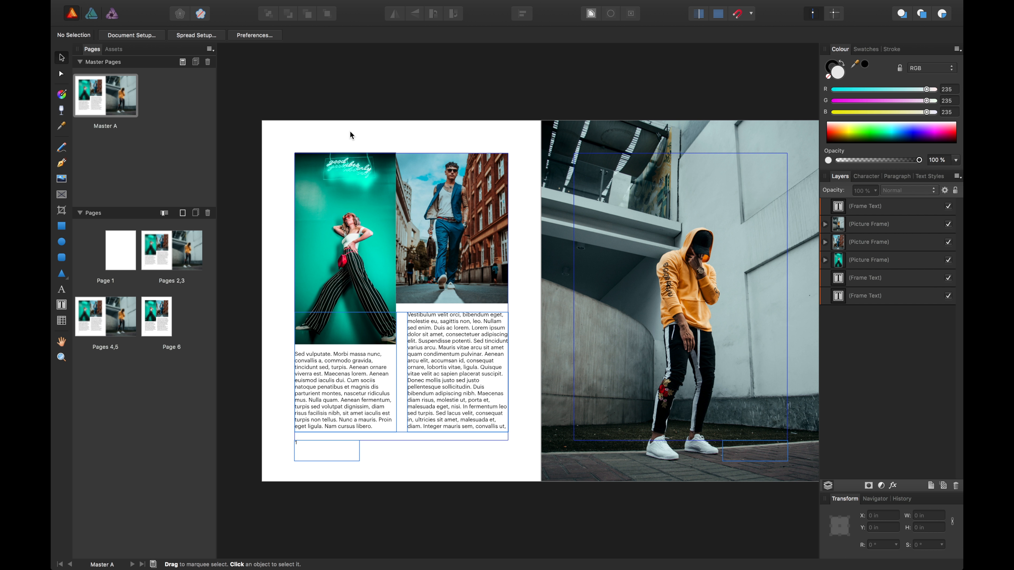
pyautogui.click(432, 192)
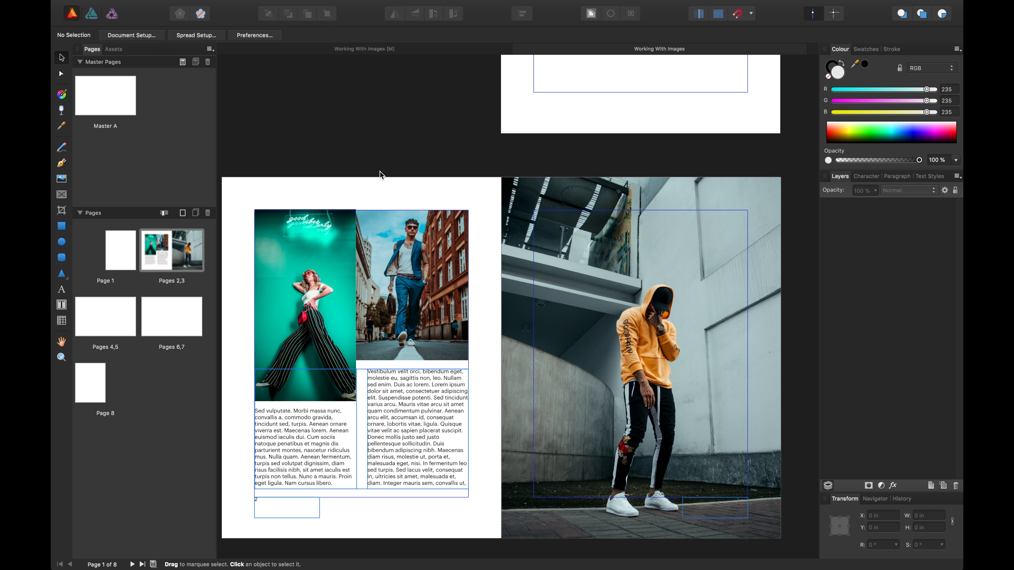
# Step: Open the Resource Manager and examine the file details of the green photo on page 2
pyautogui.click(291, 256)
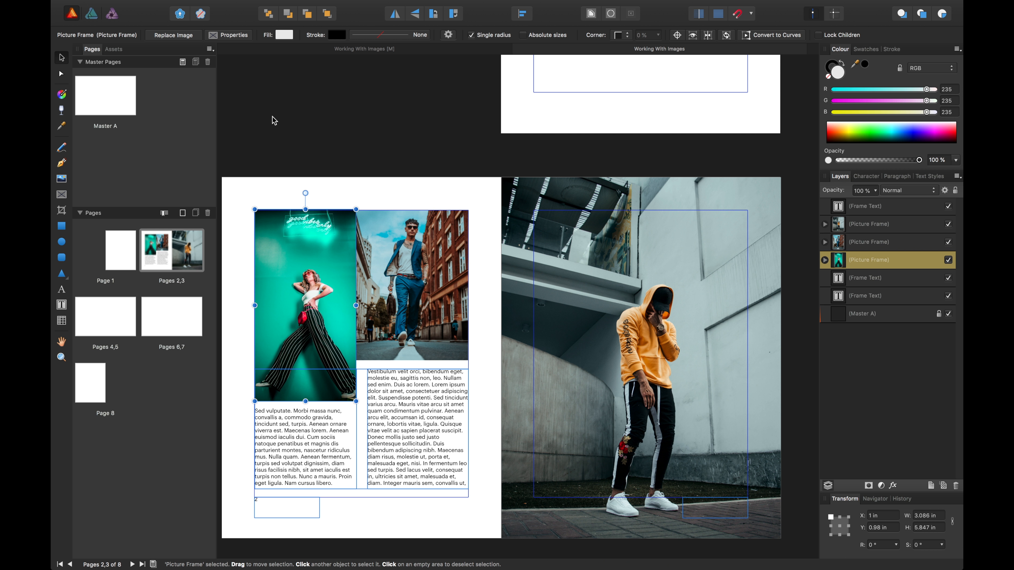
pyautogui.click(239, 6)
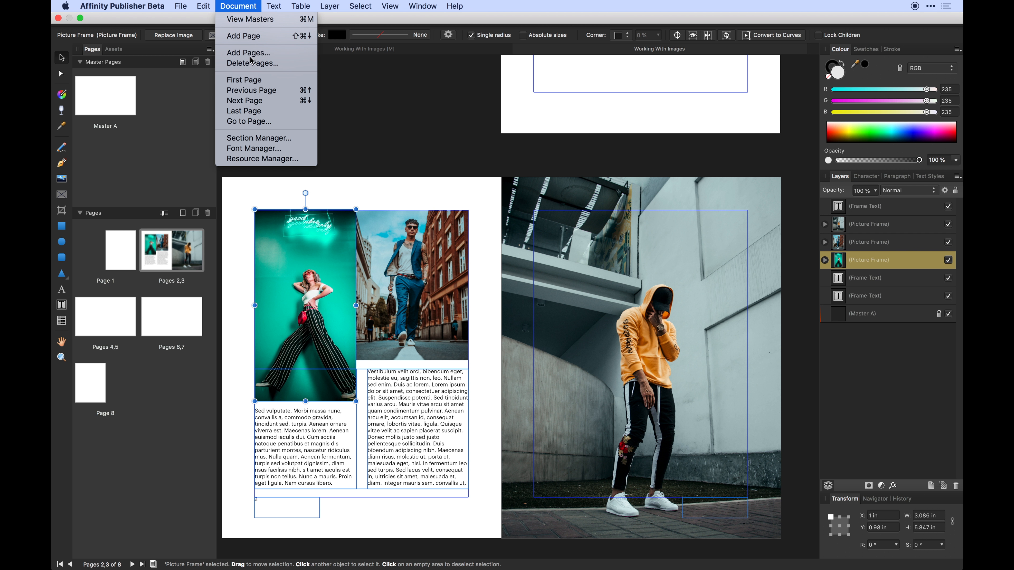
pyautogui.click(266, 160)
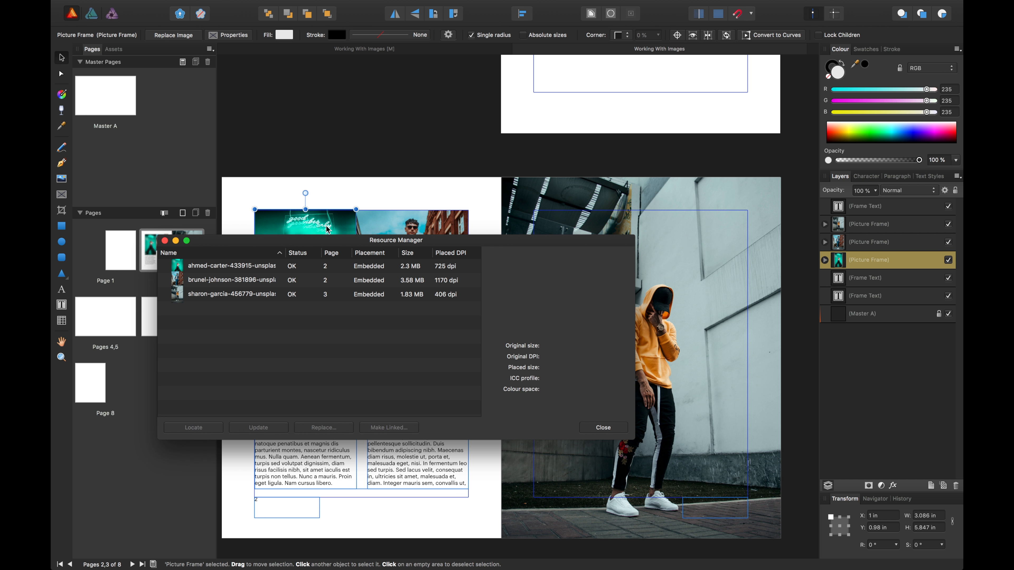
pyautogui.moveTo(337, 240); pyautogui.dragTo(310, 117)
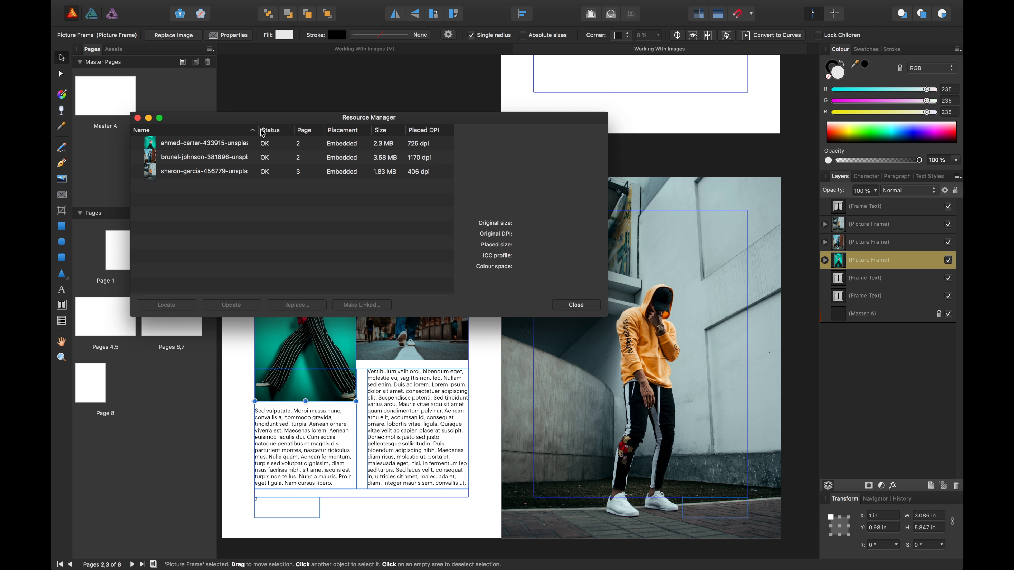
pyautogui.click(349, 145)
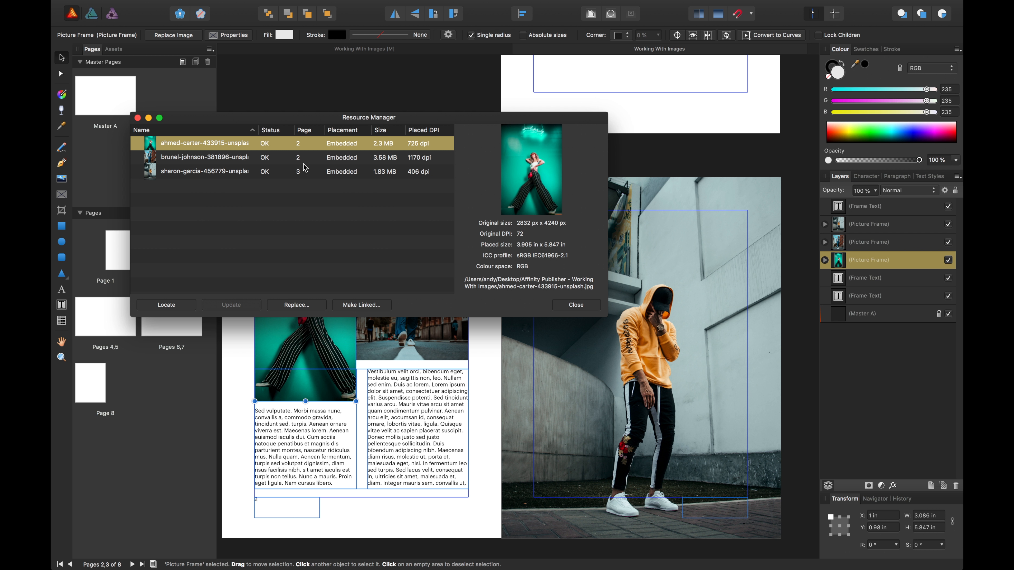
# Step: Convert the green photo to a linked resource and embed it again
pyautogui.click(362, 307)
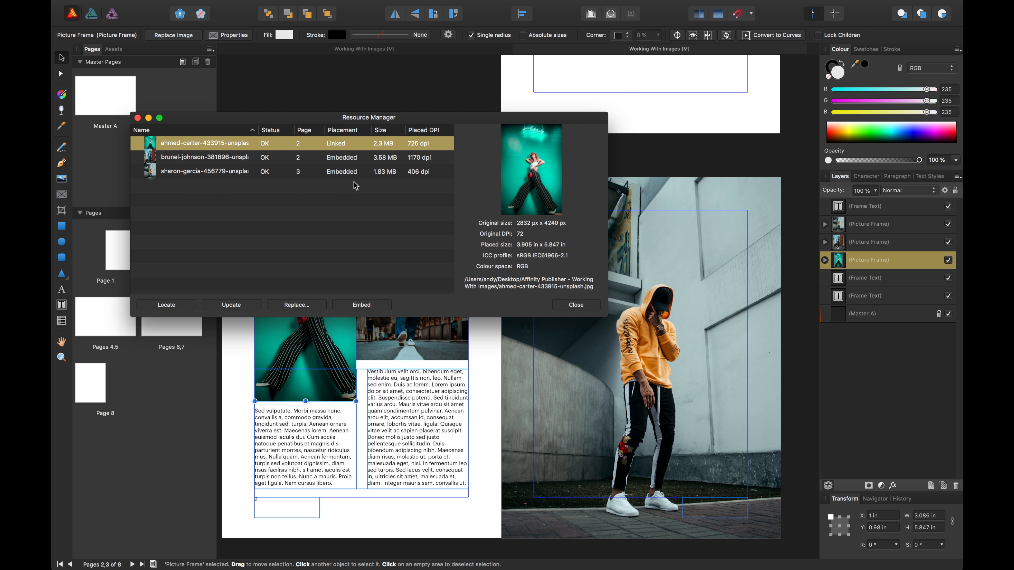
pyautogui.click(361, 306)
# Step: Open and cancel the file replacement for the green photo, and locate its image in the document
pyautogui.click(299, 305)
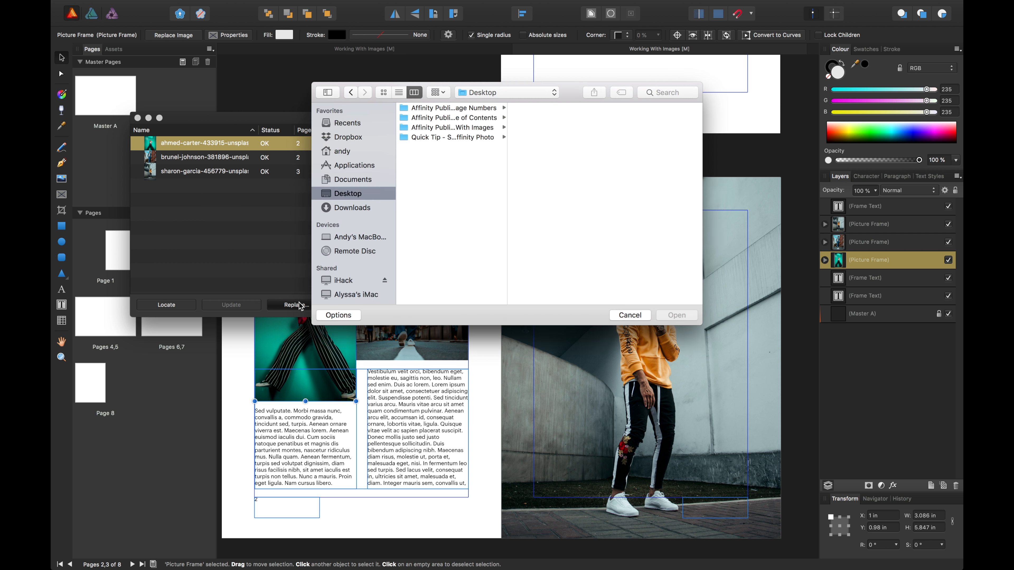
pyautogui.click(629, 316)
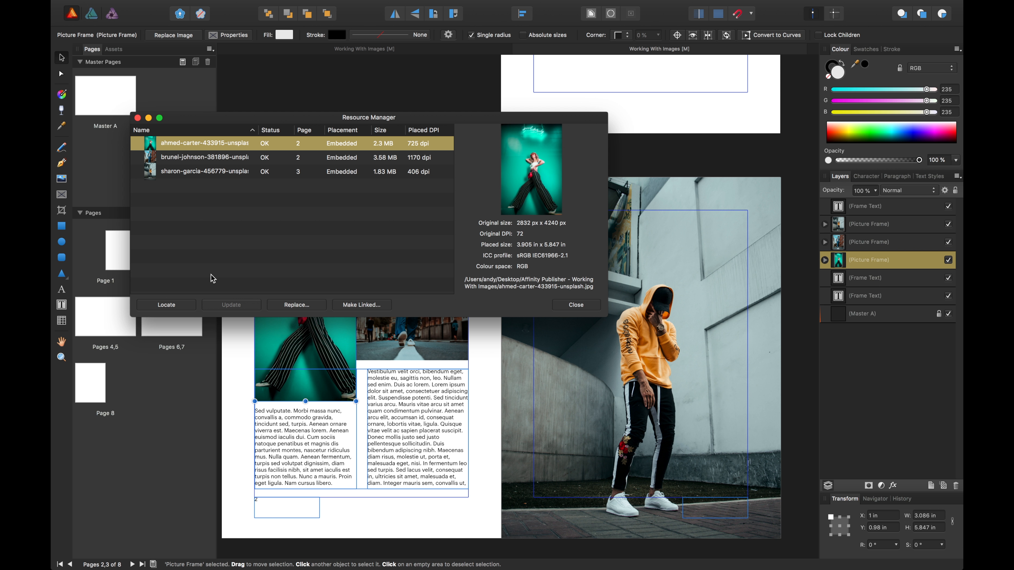
pyautogui.click(185, 307)
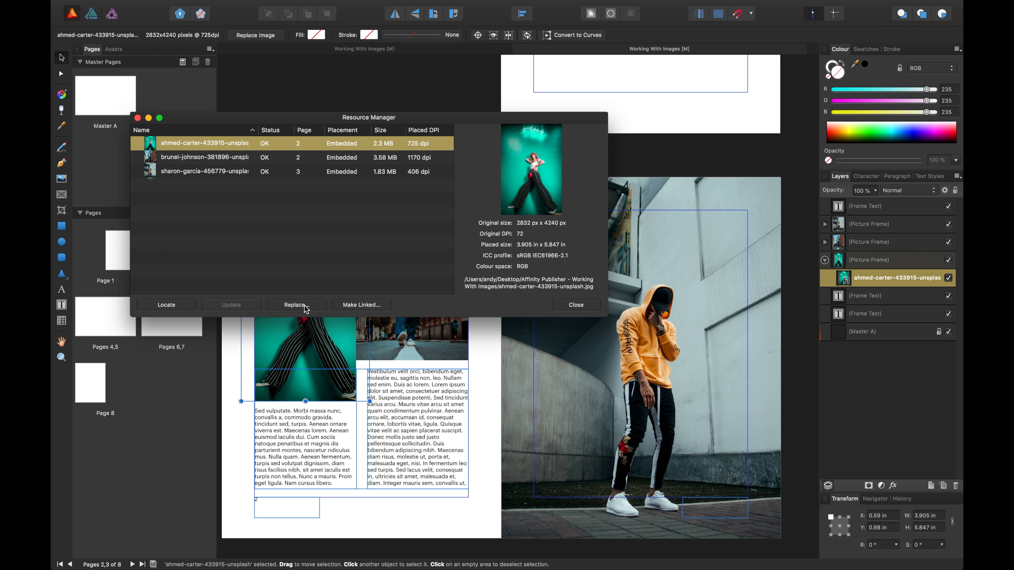
# Step: Examine the file details of the street photo, the page 3 photo and the green photo, and close the Resource Manager
pyautogui.click(192, 162)
pyautogui.click(215, 177)
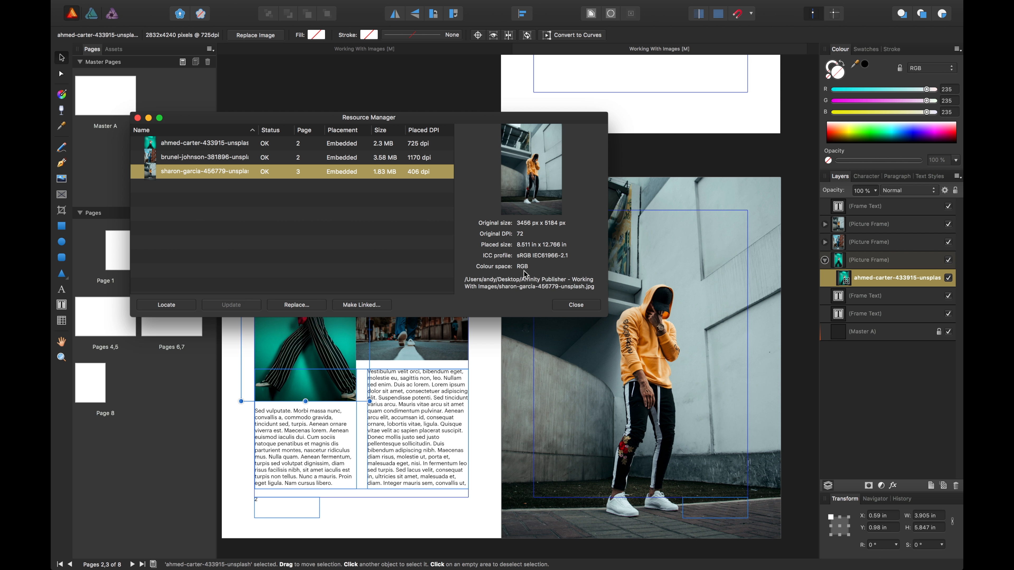
pyautogui.click(346, 159)
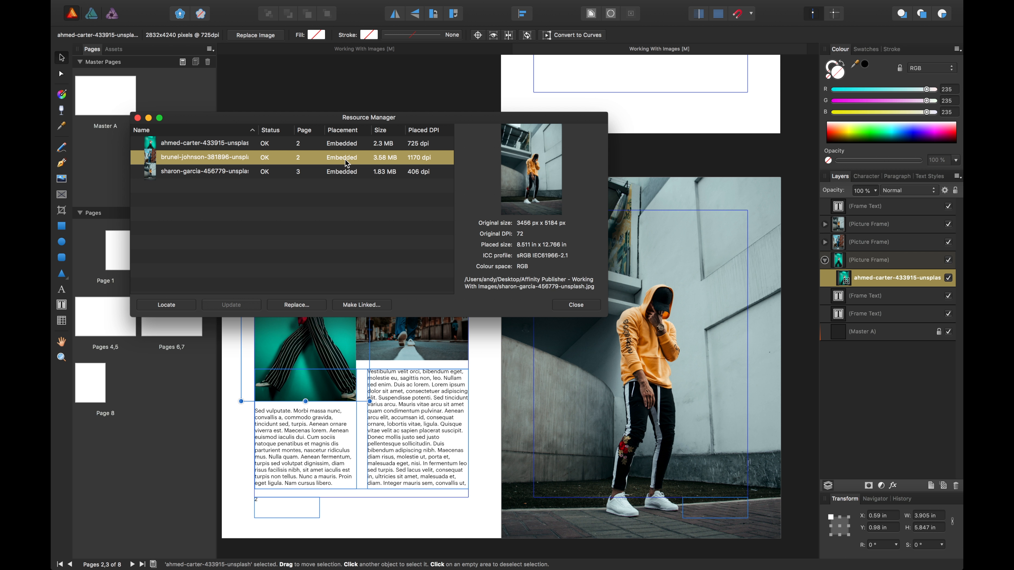
pyautogui.click(345, 144)
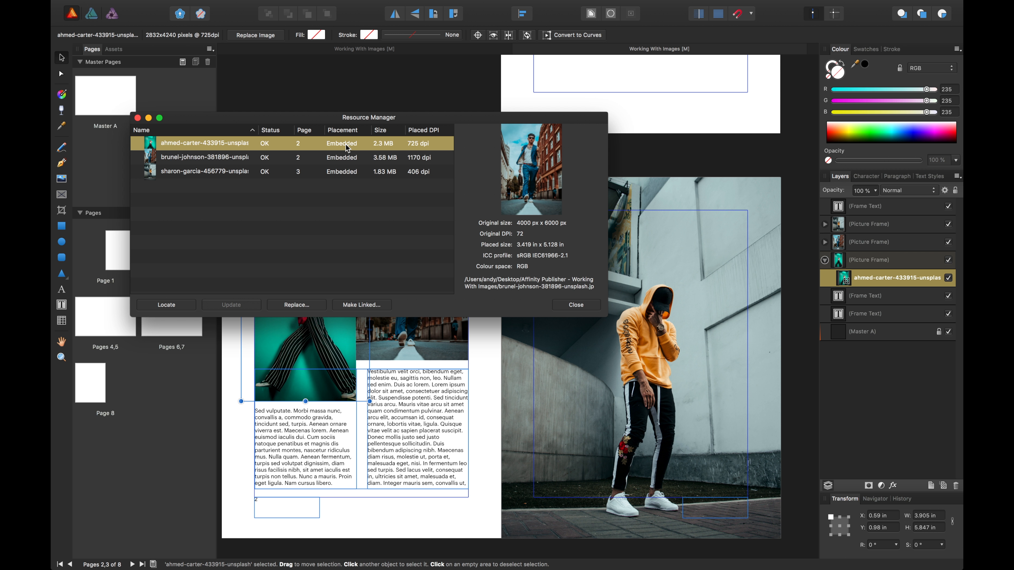
pyautogui.click(569, 308)
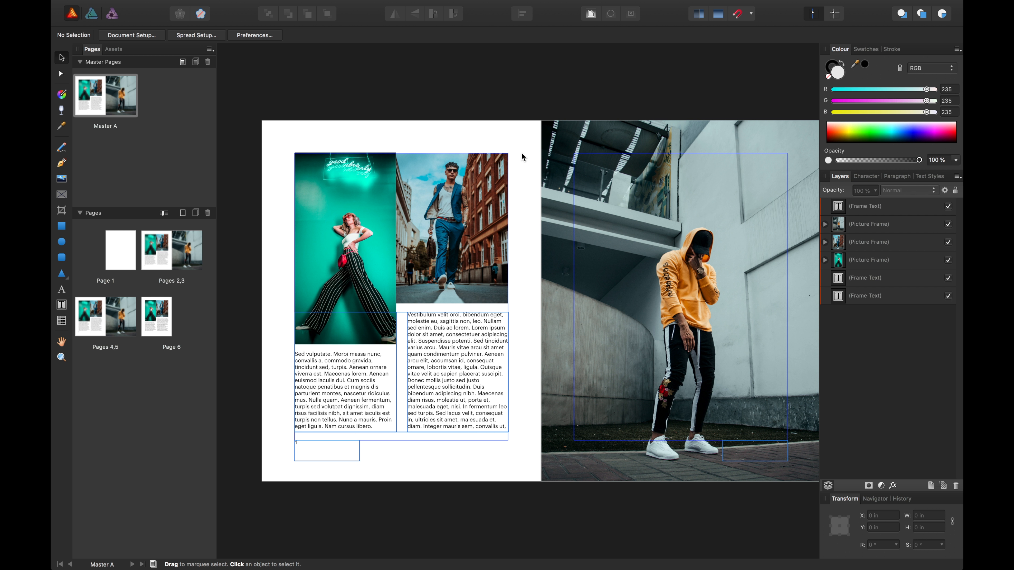
# Step: Open the file selection for placing an image on Master A and cancel it
pyautogui.click(61, 180)
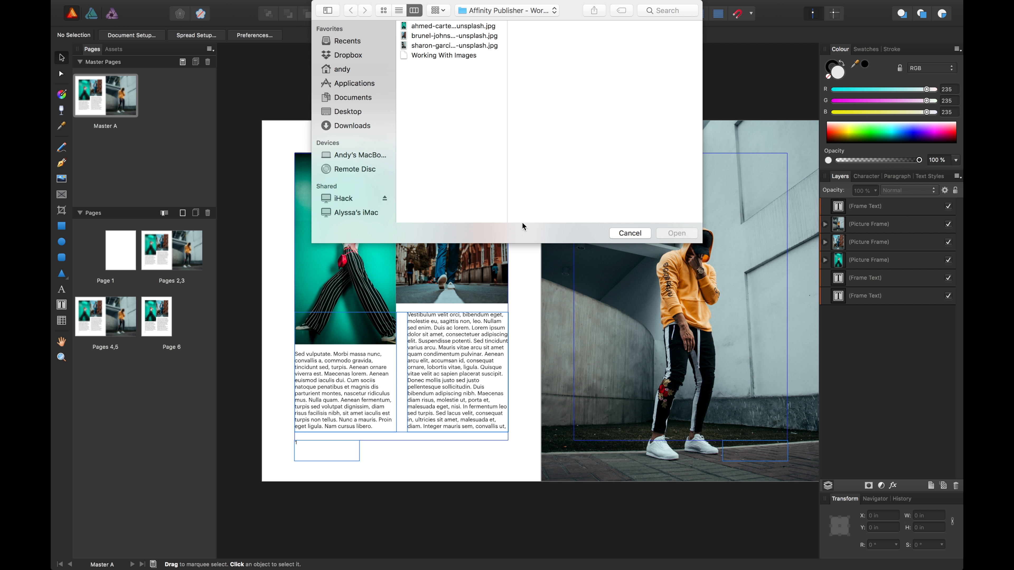
pyautogui.click(629, 233)
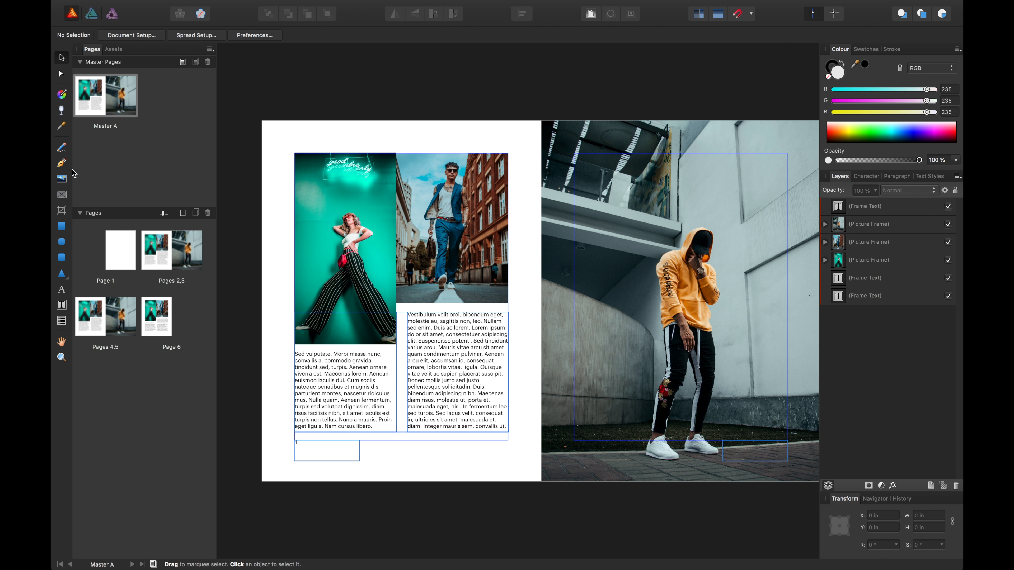